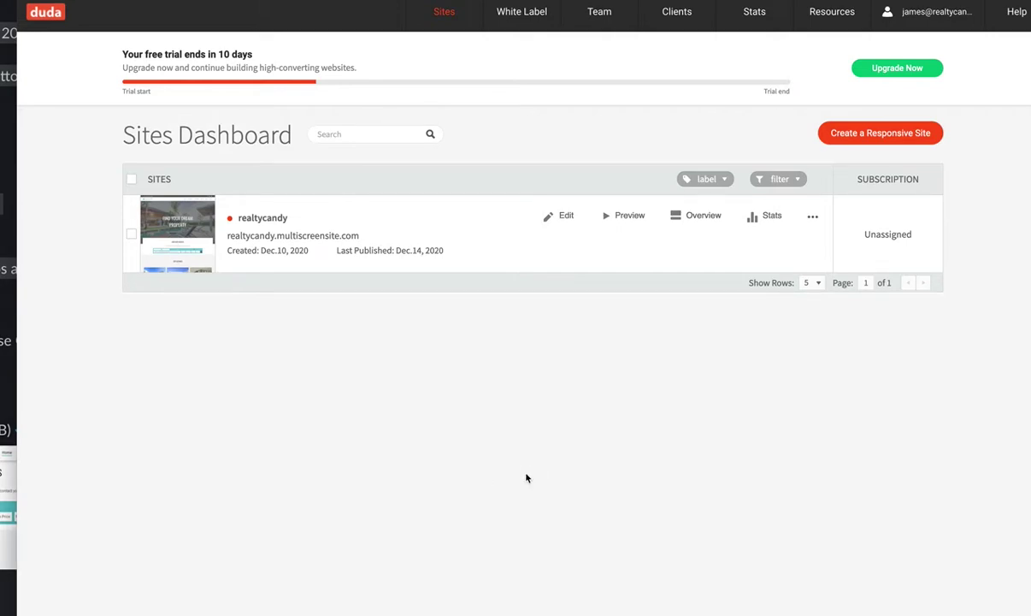
Start a new responsive site and scroll the template gallery down to Local Restaurant, Blank Template and Life Coach.
left_click(874, 134)
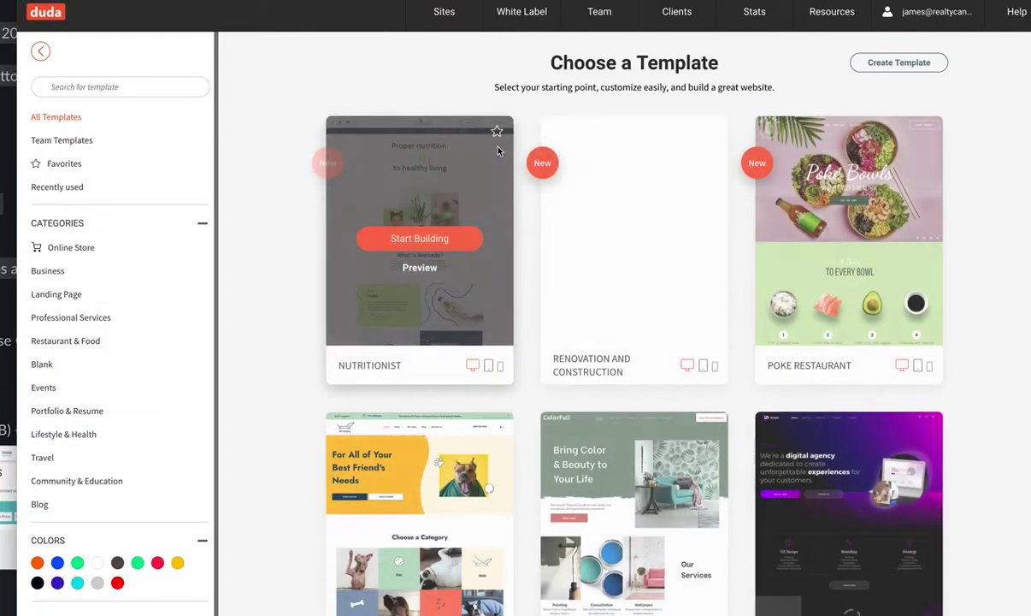
mouse_move(649, 271)
scroll(649, 270, "down", 15)
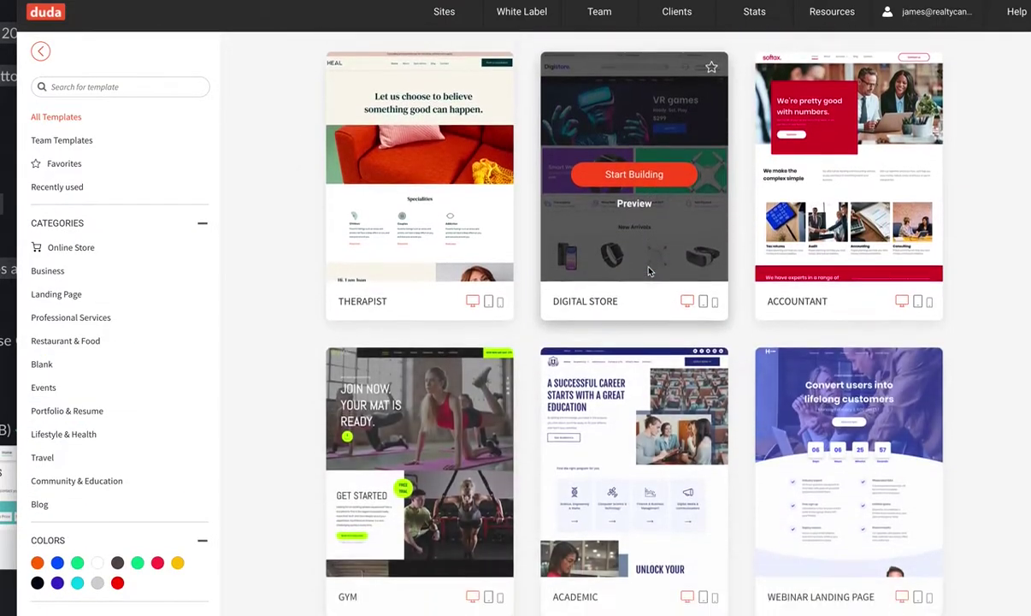
scroll(649, 270, "down", 9)
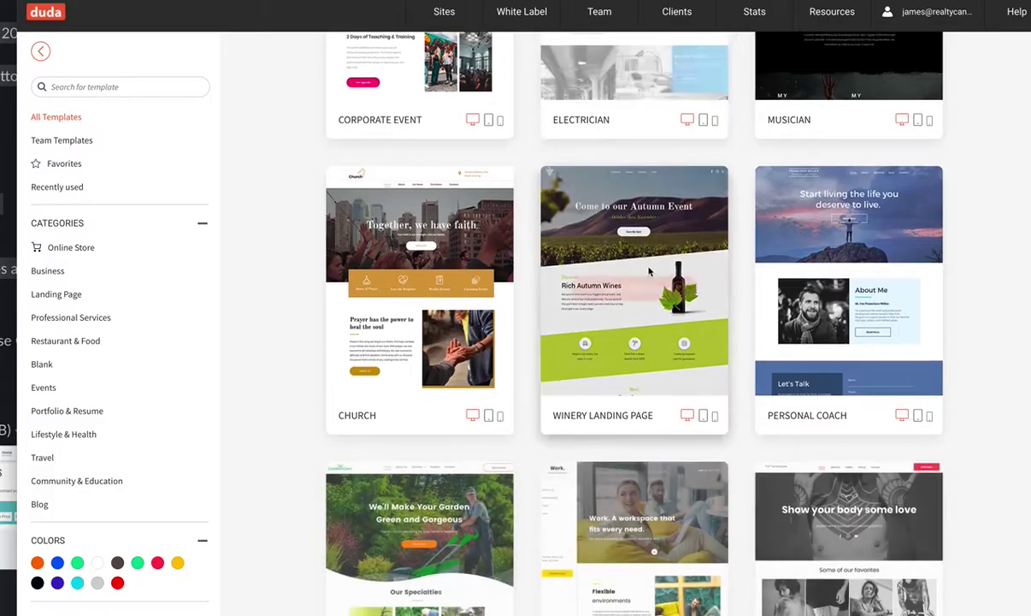
scroll(649, 272, "down", 9)
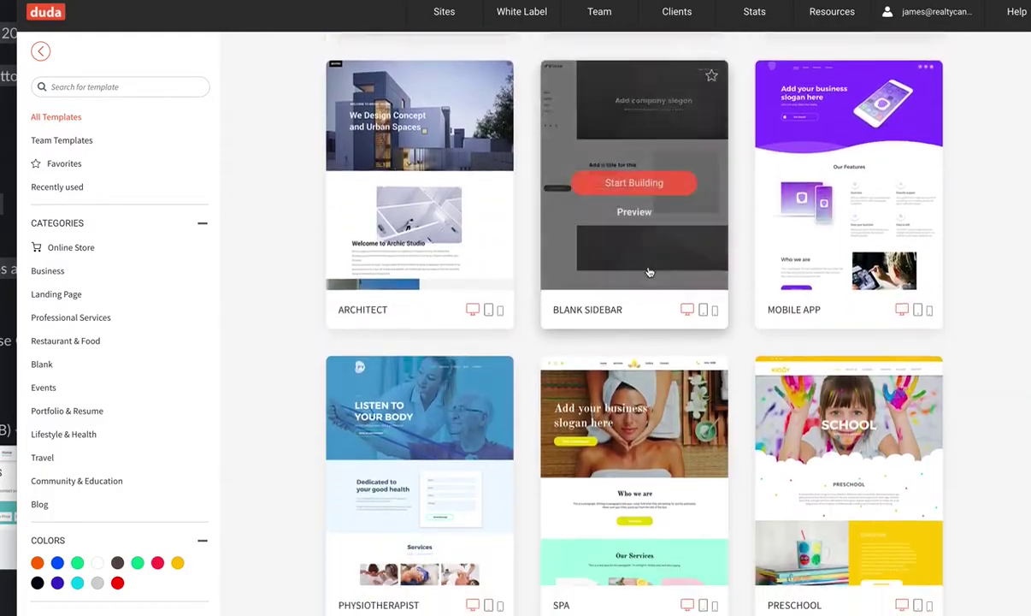
scroll(649, 272, "down", 12)
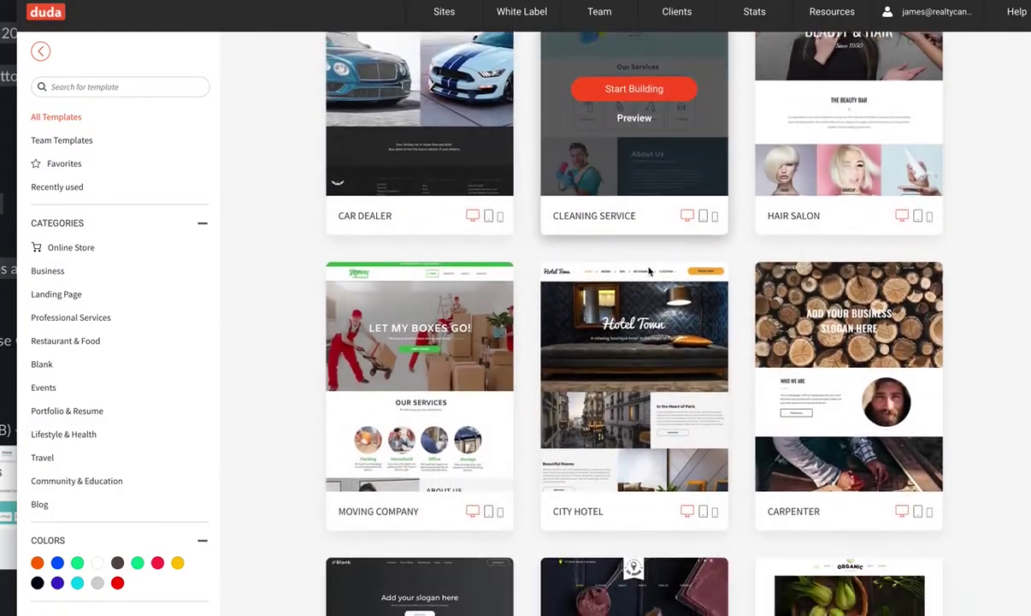
scroll(649, 270, "down", 8)
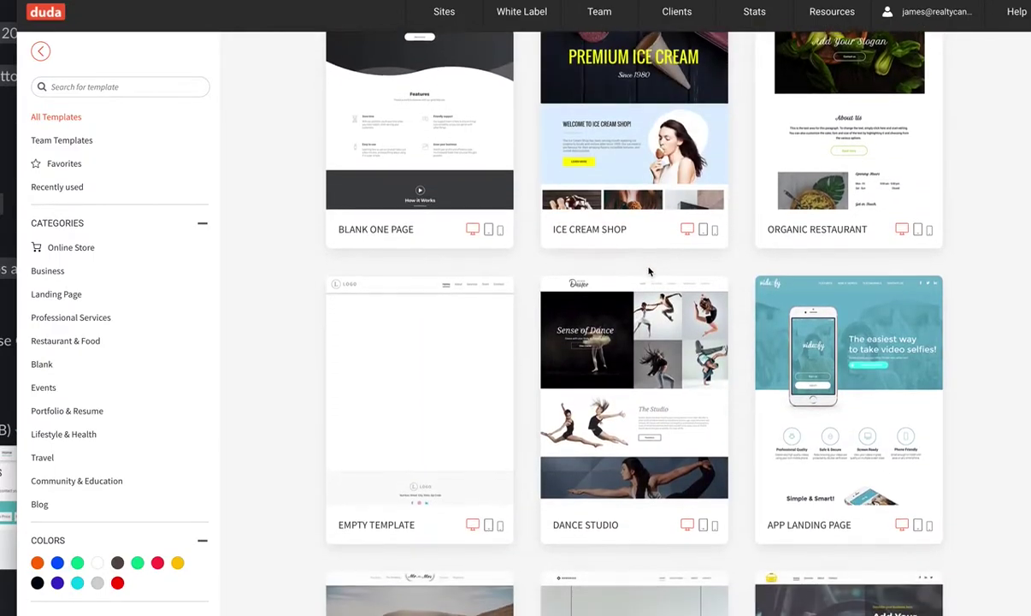
scroll(649, 272, "down", 8)
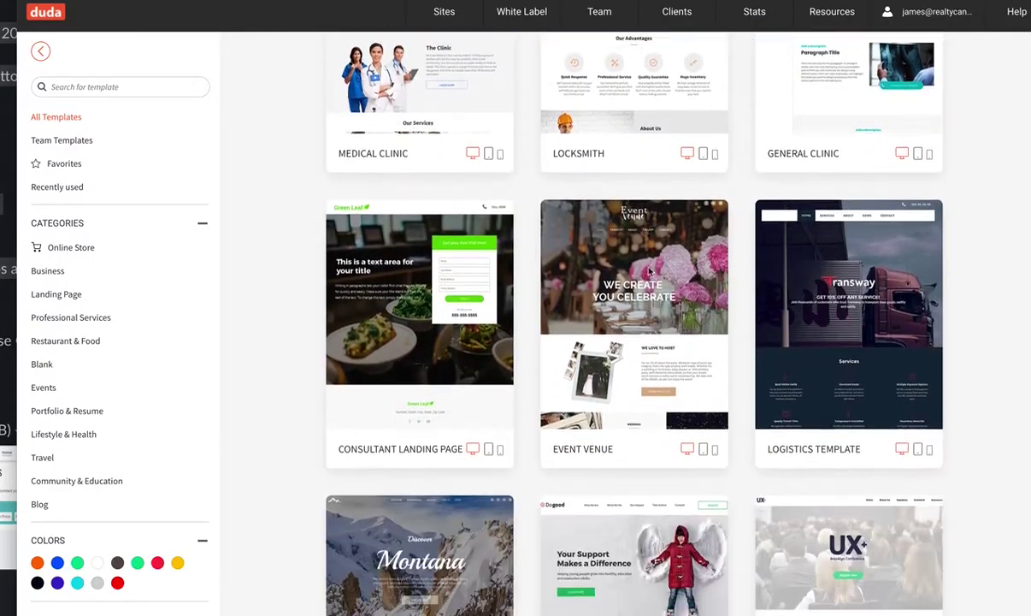
scroll(649, 272, "down", 9)
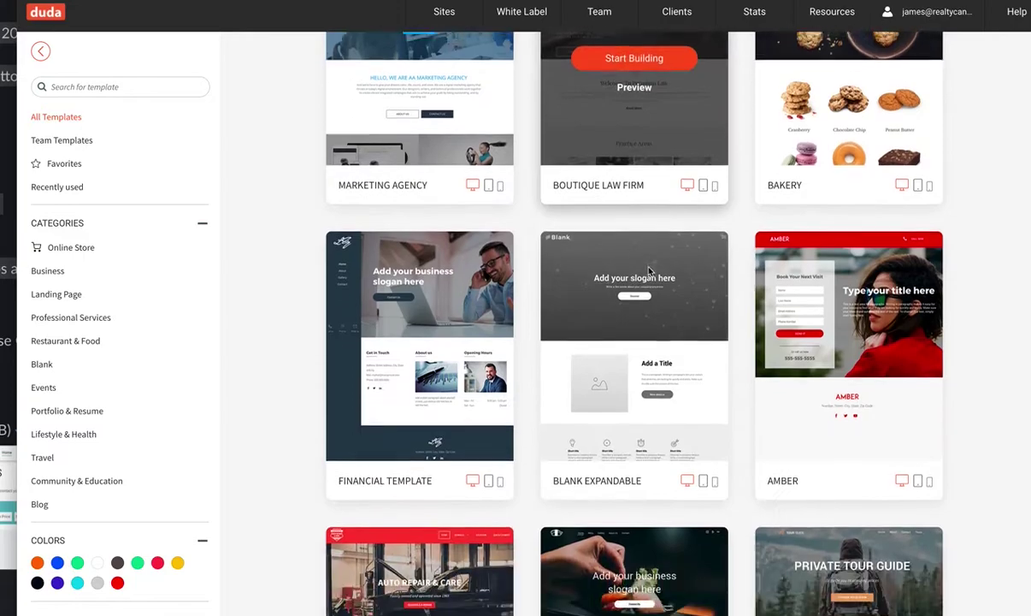
scroll(649, 271, "down", 13)
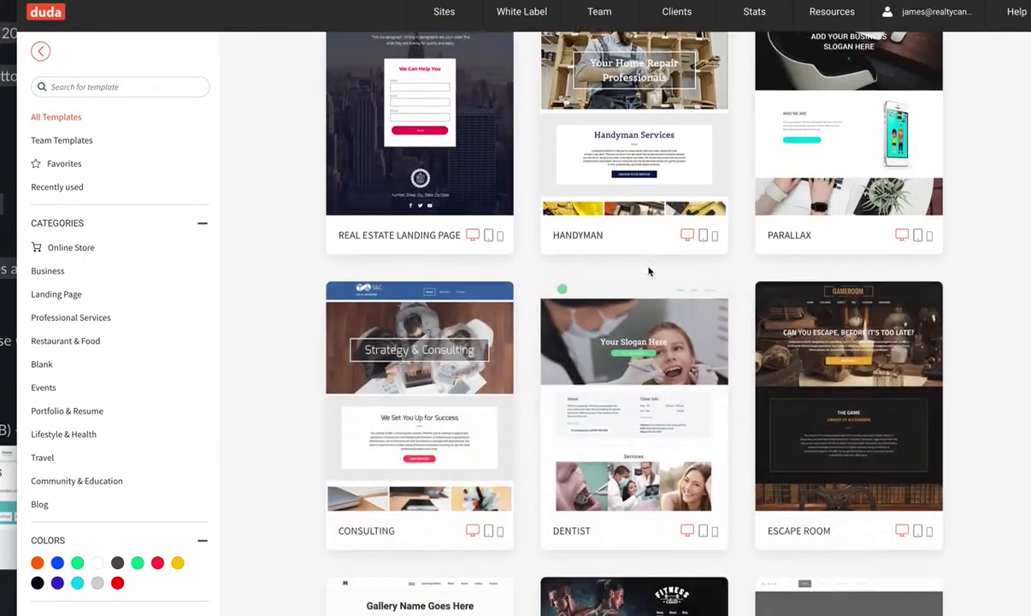
scroll(649, 272, "down", 15)
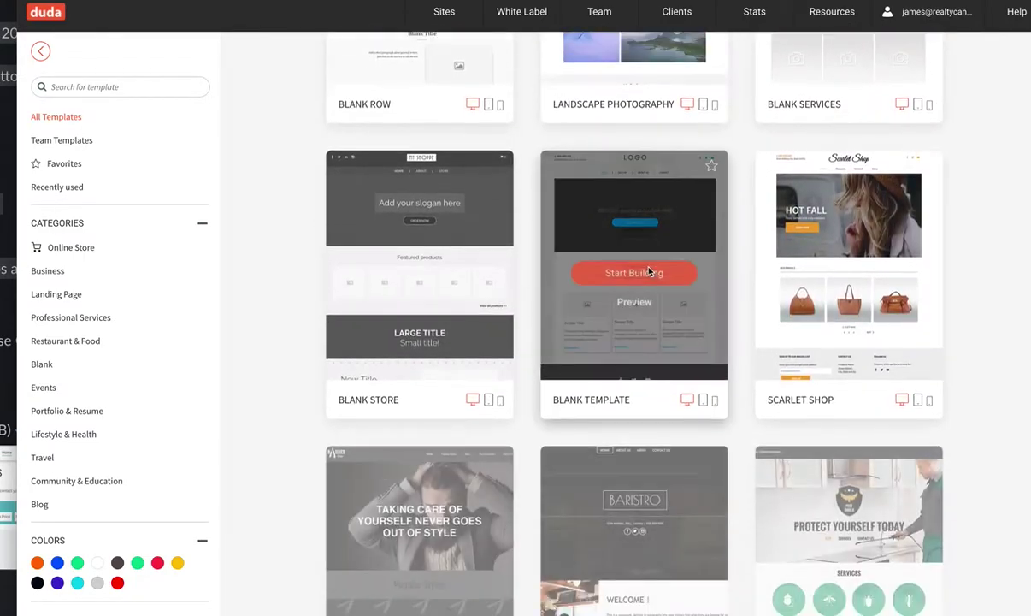
scroll(649, 272, "down", 10)
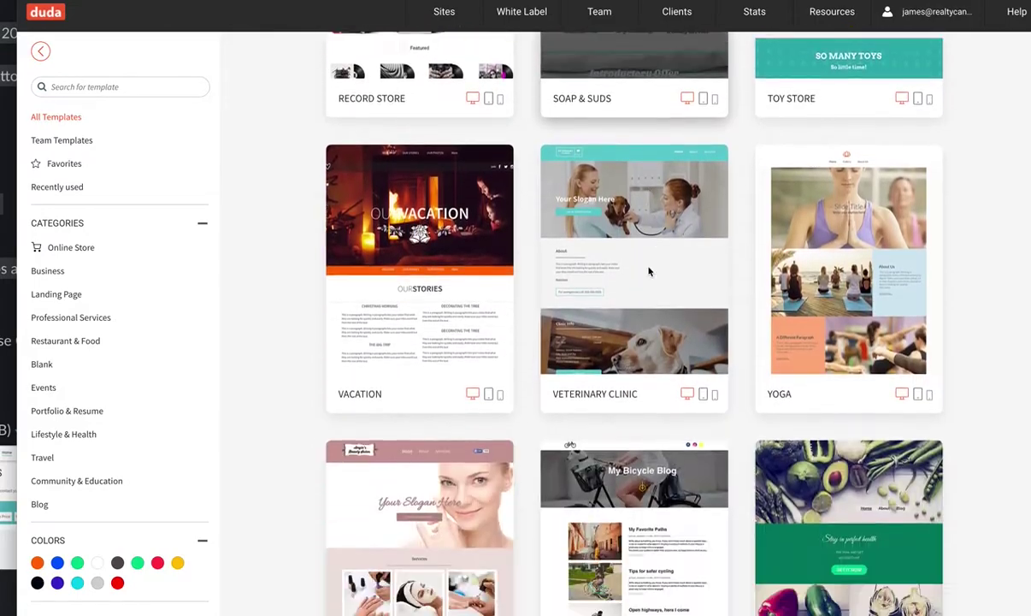
scroll(649, 271, "down", 12)
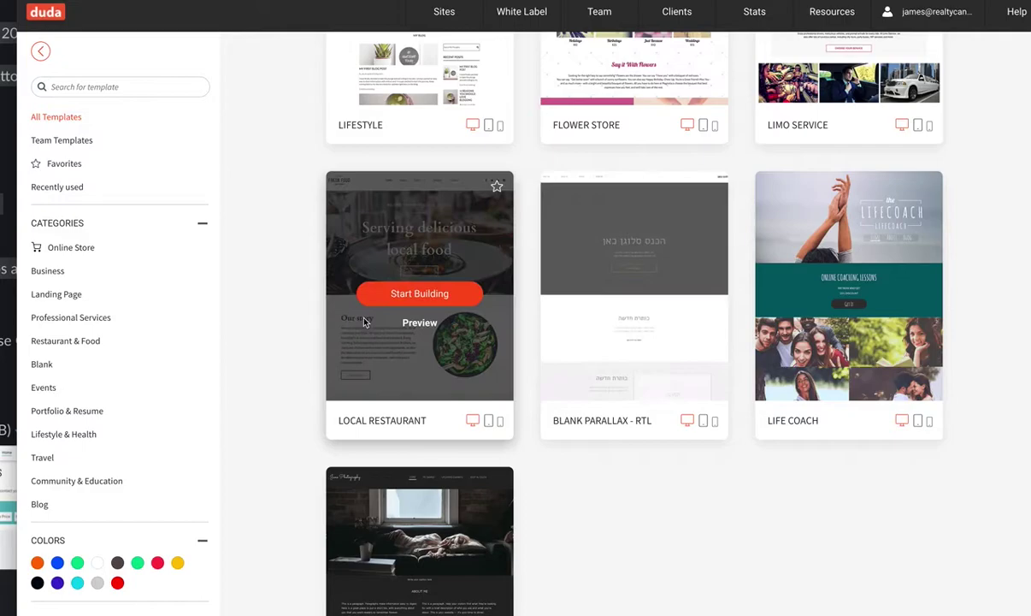
left_click(115, 87)
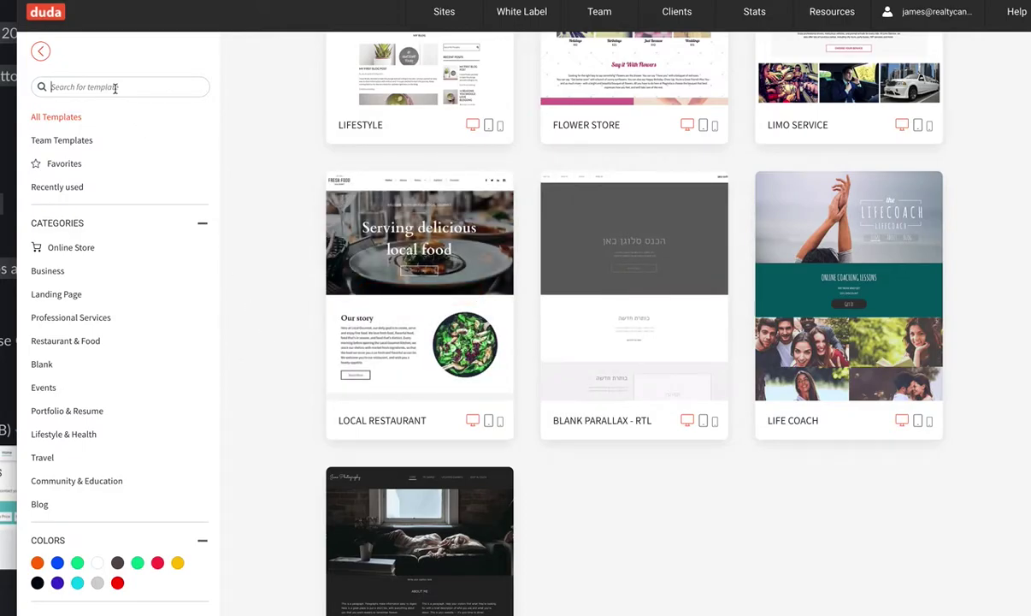
Search templates for 'real' and build a site named idxsearch from the Real Estate template.
type("real")
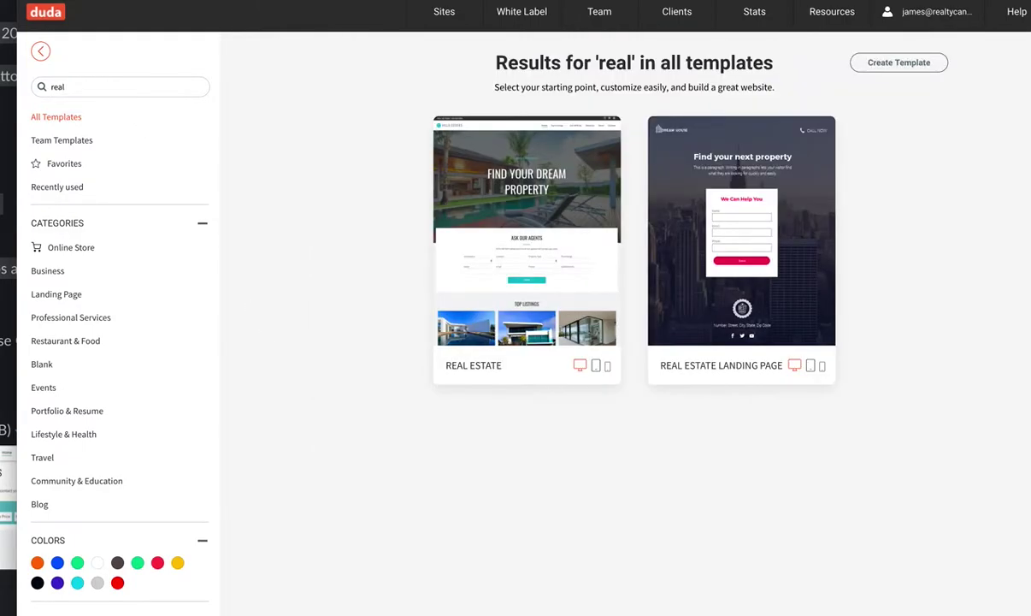
mouse_move(494, 206)
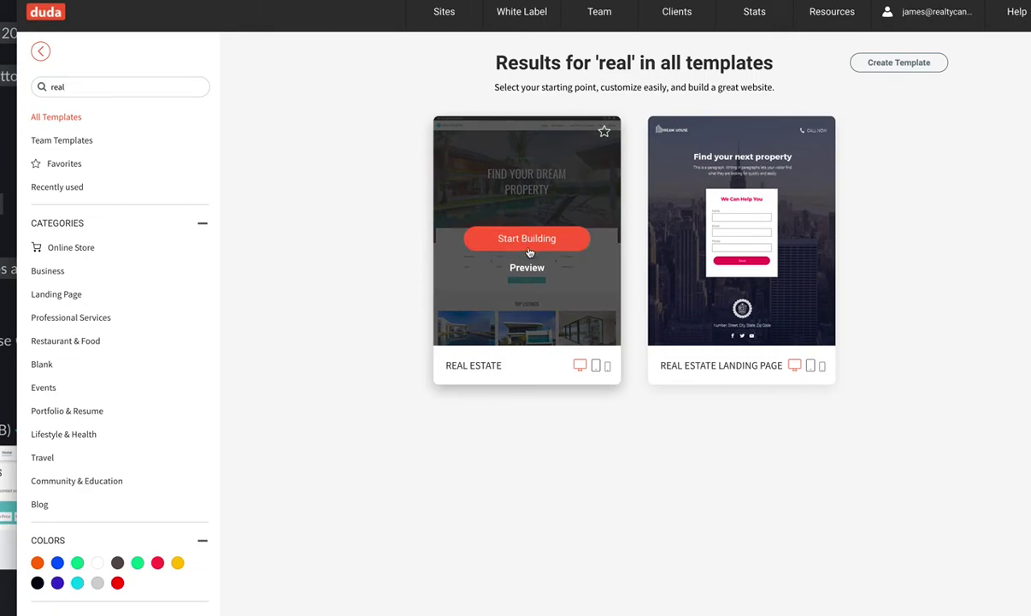
left_click(529, 241)
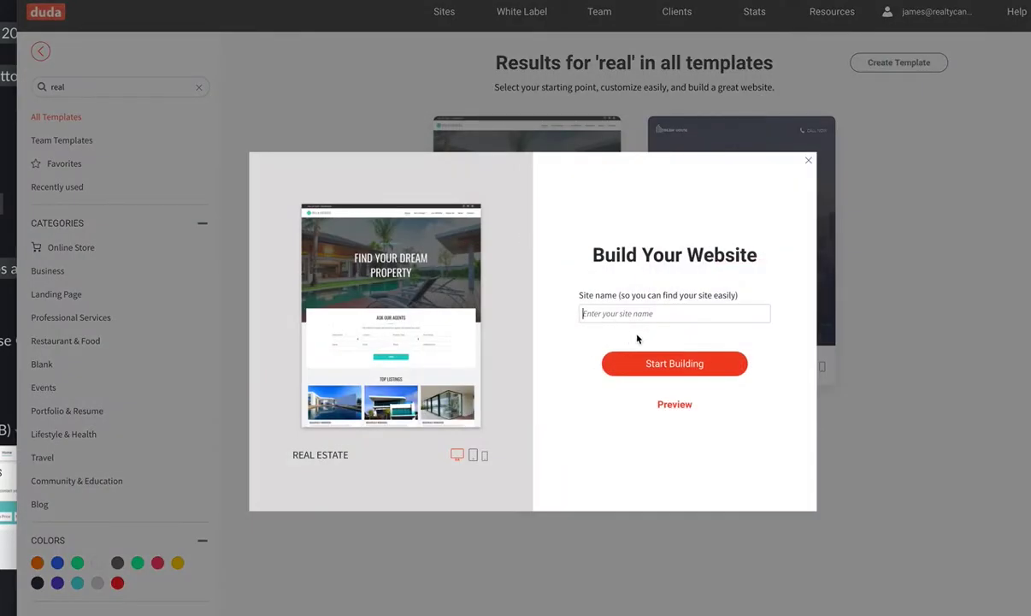
type("idxsearch")
left_click(676, 364)
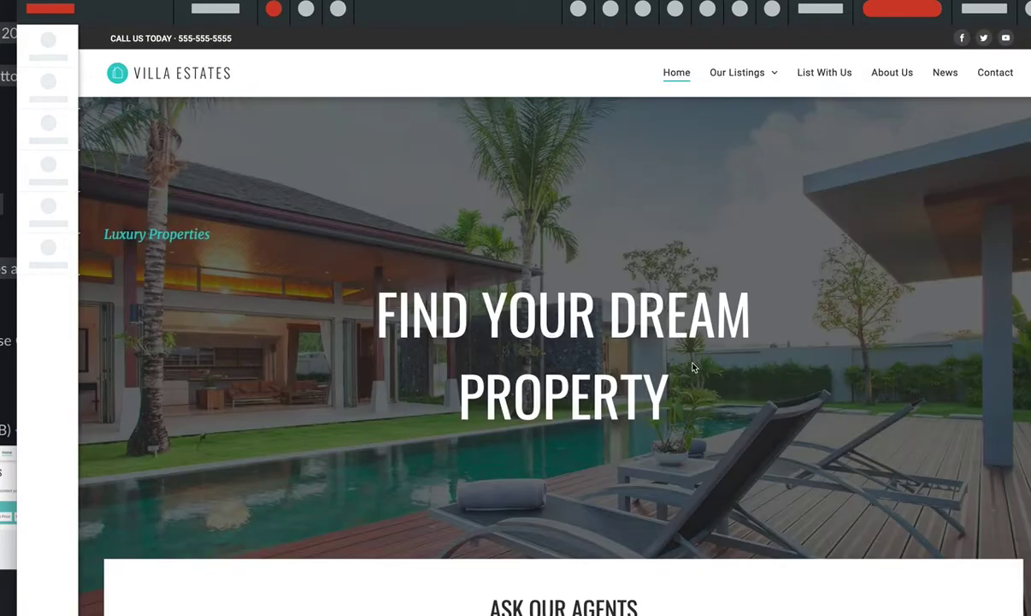
Scroll the loaded Villa Estates home page down to the Ask Our Agents form.
scroll(695, 370, "down", 3)
scroll(694, 369, "down", 2)
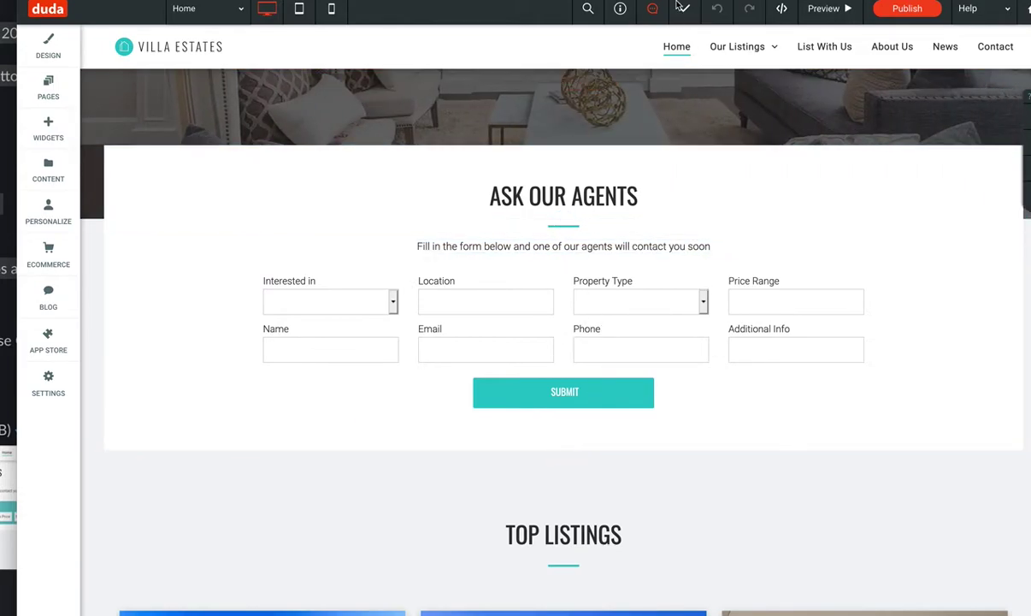
left_click(823, 9)
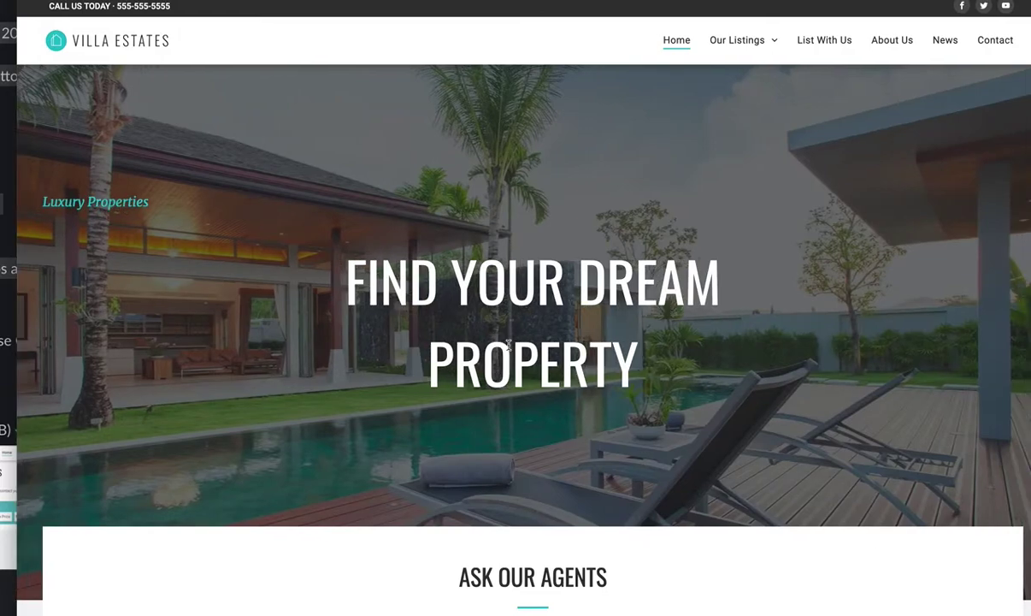
In preview, switch the property search to Rent, check Sell opens Home Valuation, then go back.
scroll(509, 346, "down", 5)
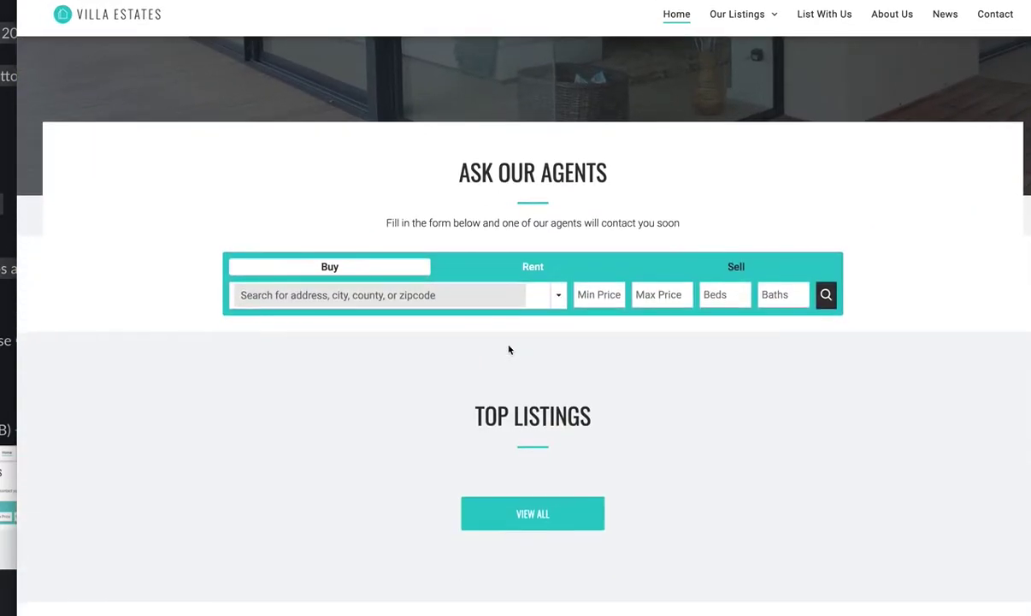
left_click(530, 259)
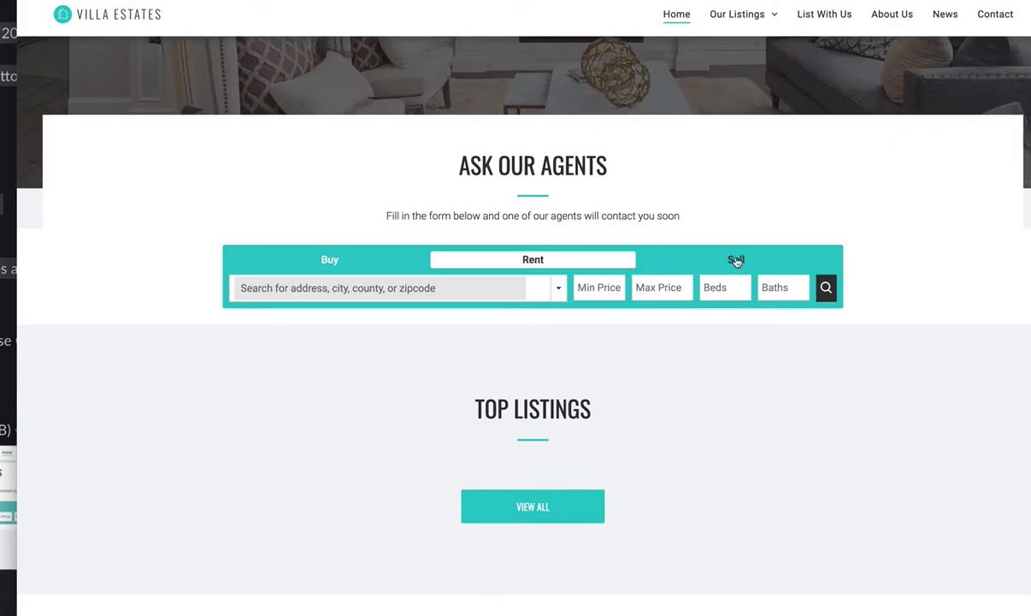
left_click(735, 260)
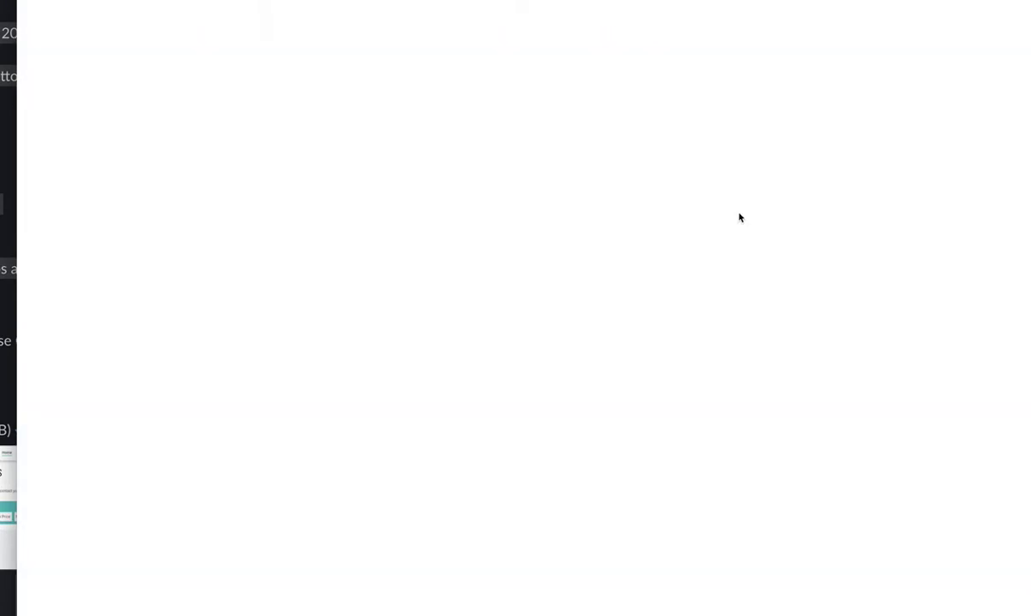
scroll(739, 218, "down", 3)
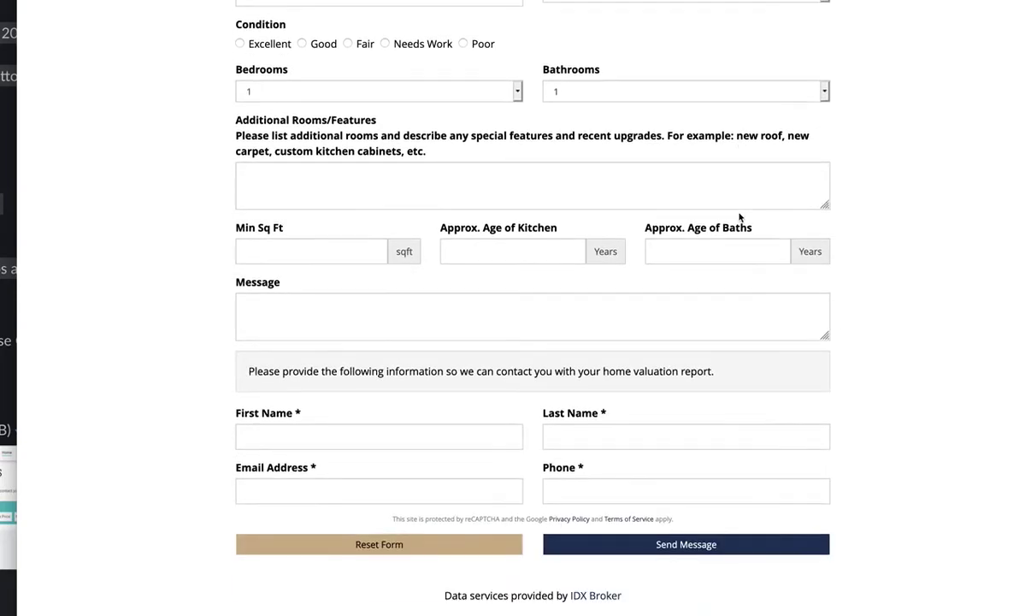
scroll(740, 218, "up", 3)
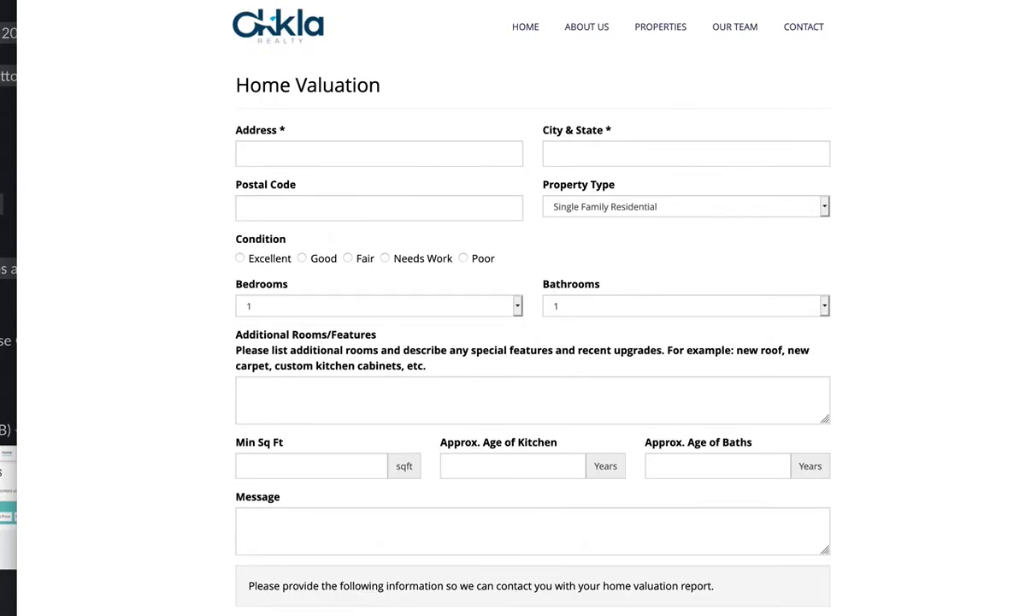
key("alt+Left")
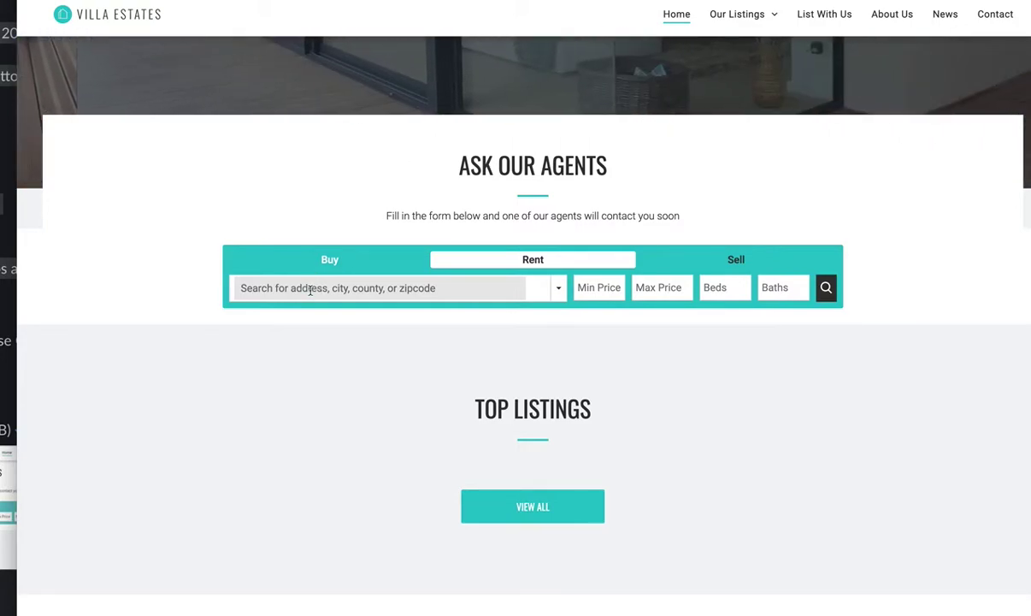
Set the search location to Miami and switch the search back to Buy.
left_click(310, 290)
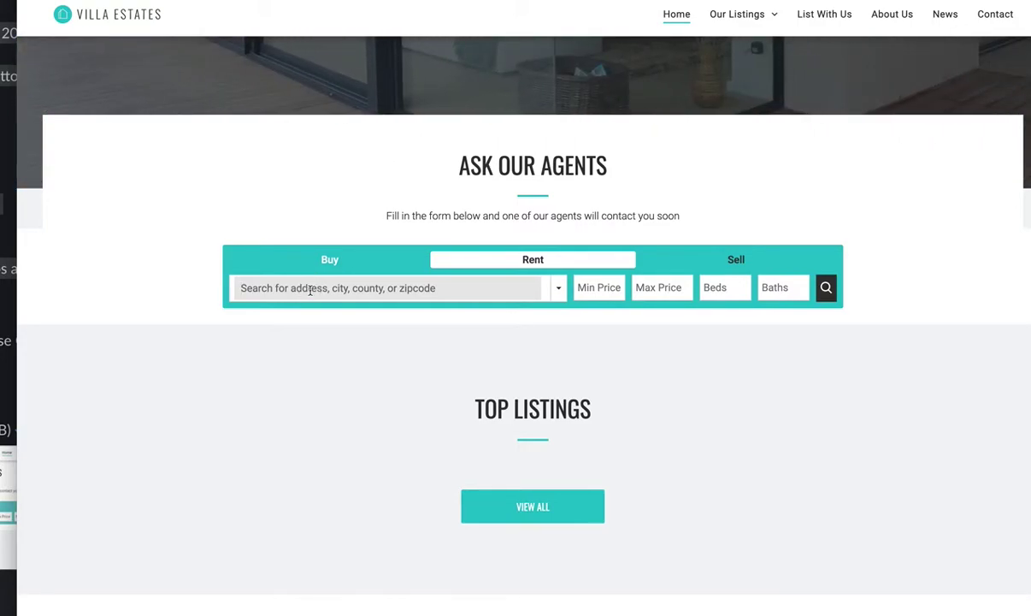
type("miam")
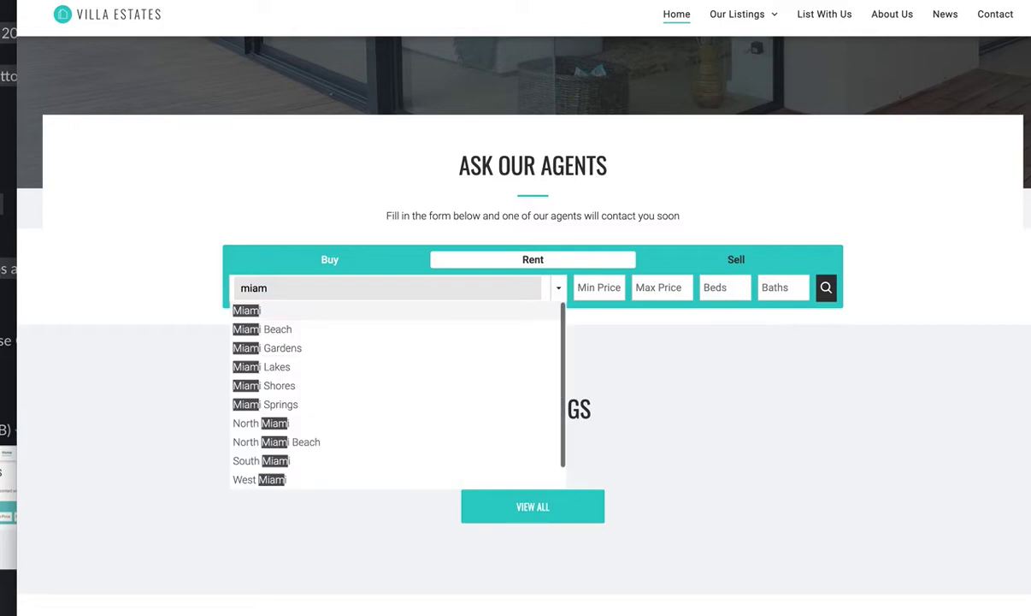
left_click(250, 311)
left_click(612, 285)
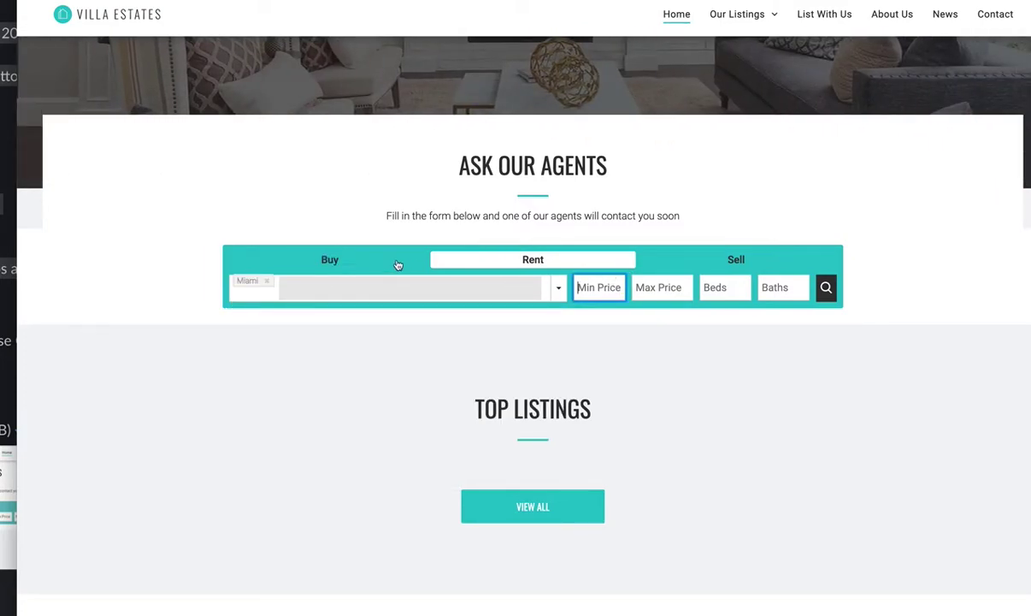
left_click(369, 264)
Enter price 300000–400000, 4 beds and 3 baths, and submit the search.
left_click(603, 288)
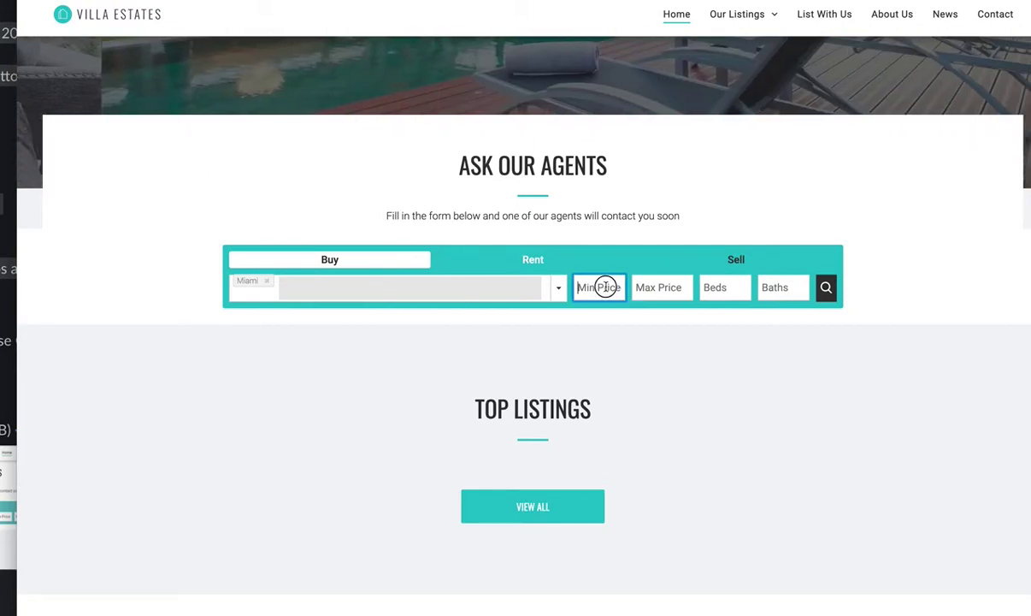
type("300000")
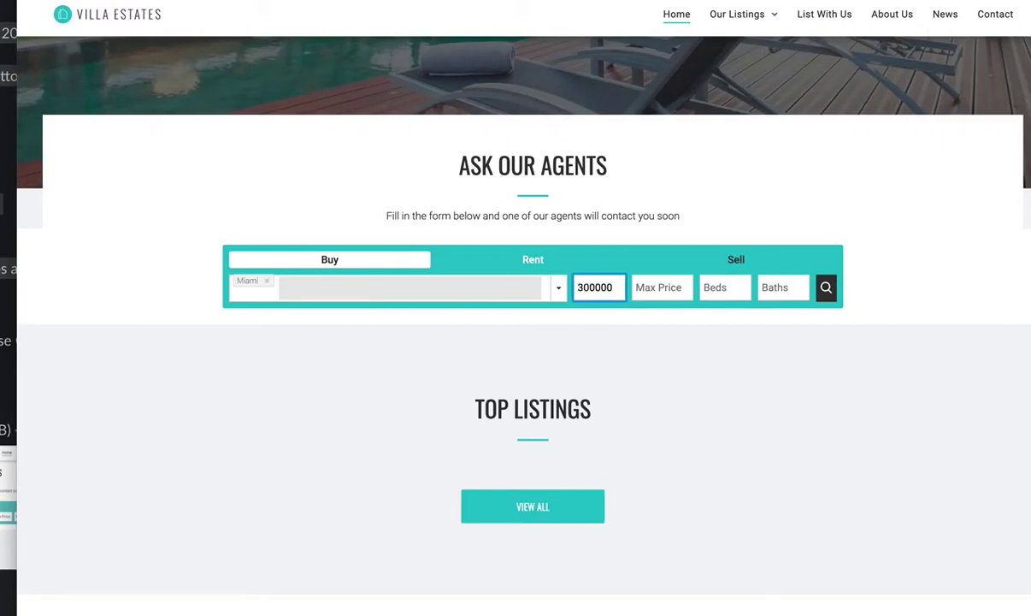
left_click(662, 288)
type("400000")
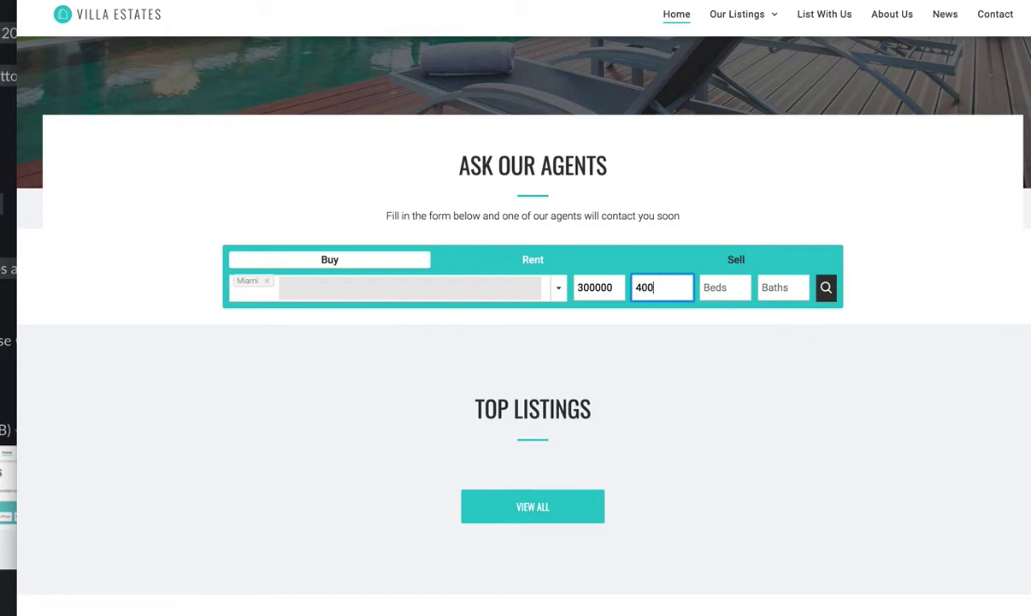
left_click(724, 291)
type("4")
left_click(776, 290)
type("3")
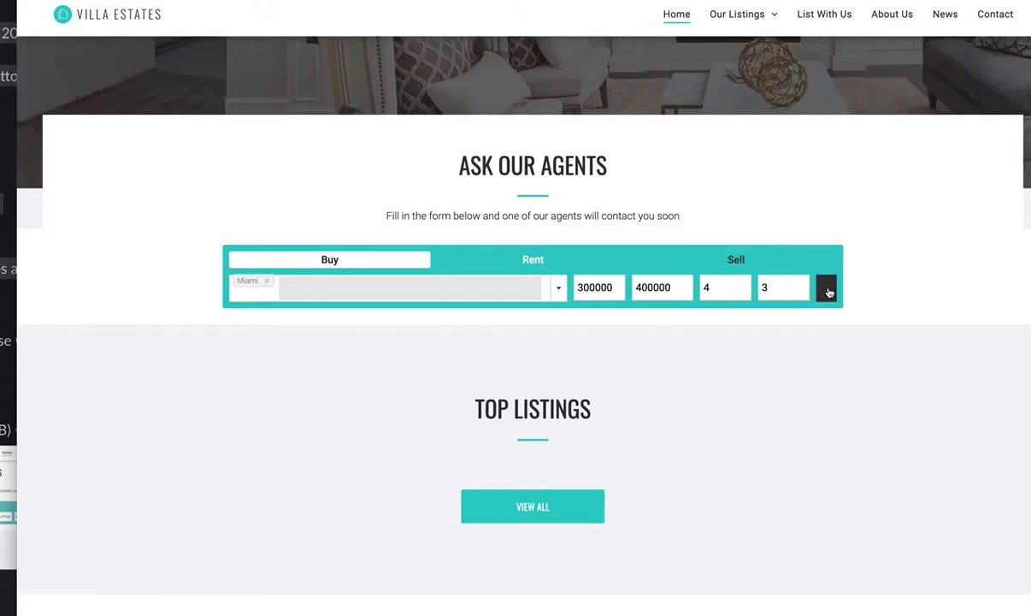
left_click(828, 290)
left_click(718, 68)
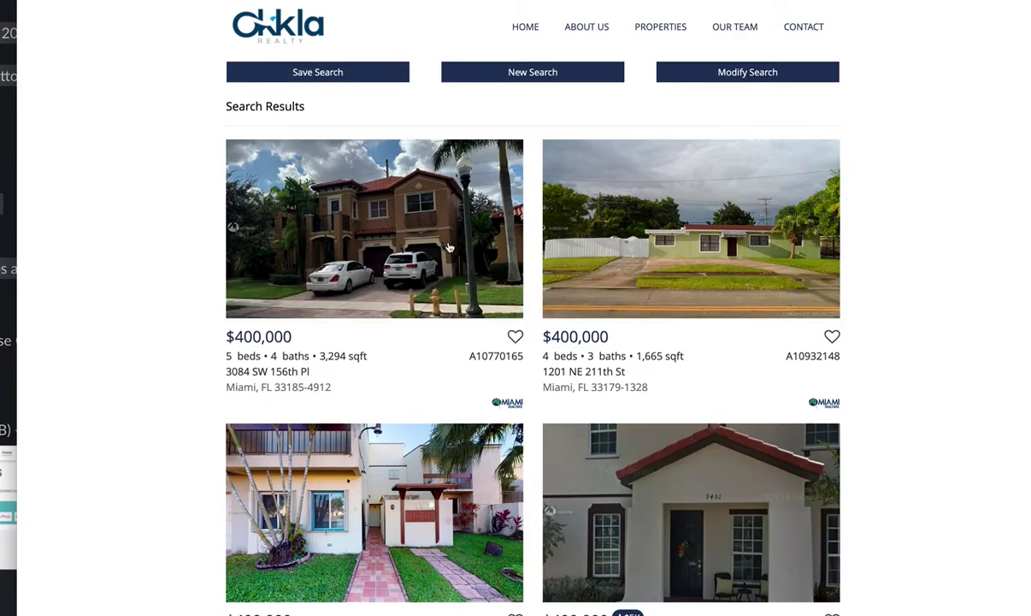
Scroll through the Search Results listing $400,000 Miami homes.
scroll(449, 248, "down", 1)
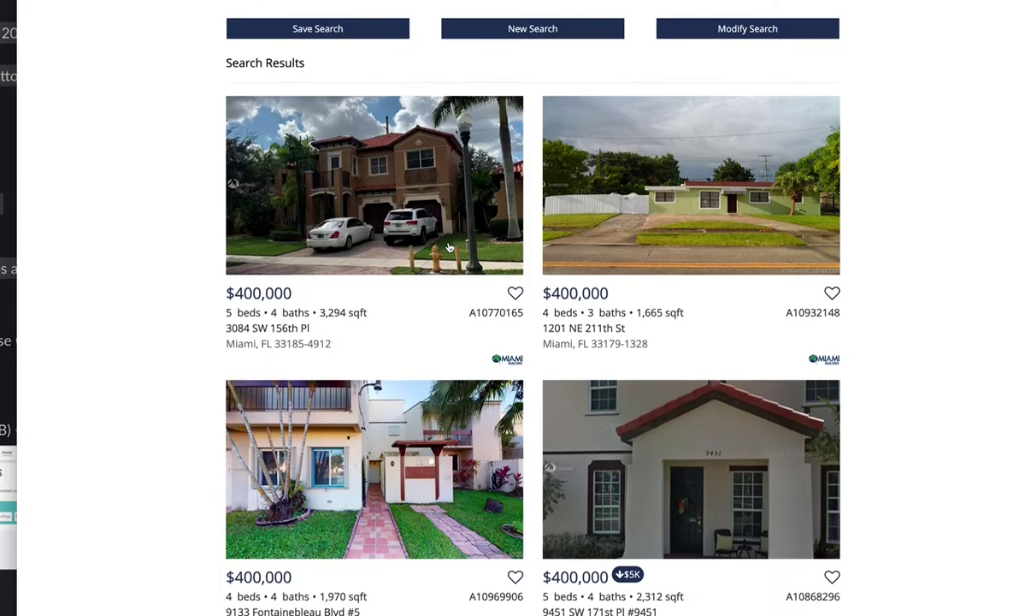
scroll(449, 248, "down", 1)
scroll(449, 248, "up", 1)
scroll(449, 248, "up", 1)
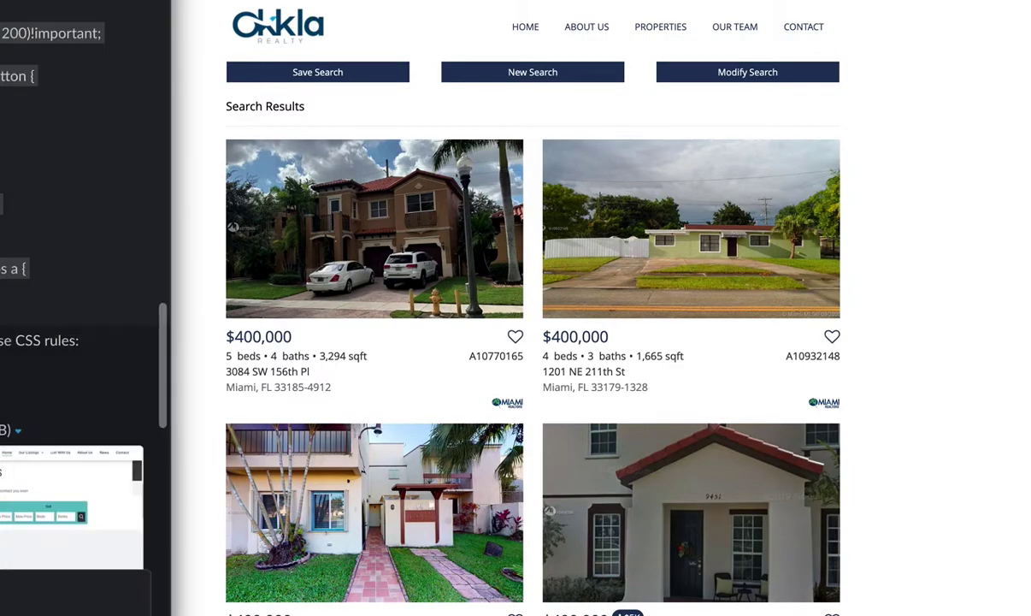
scroll(77, 282, "down", 5)
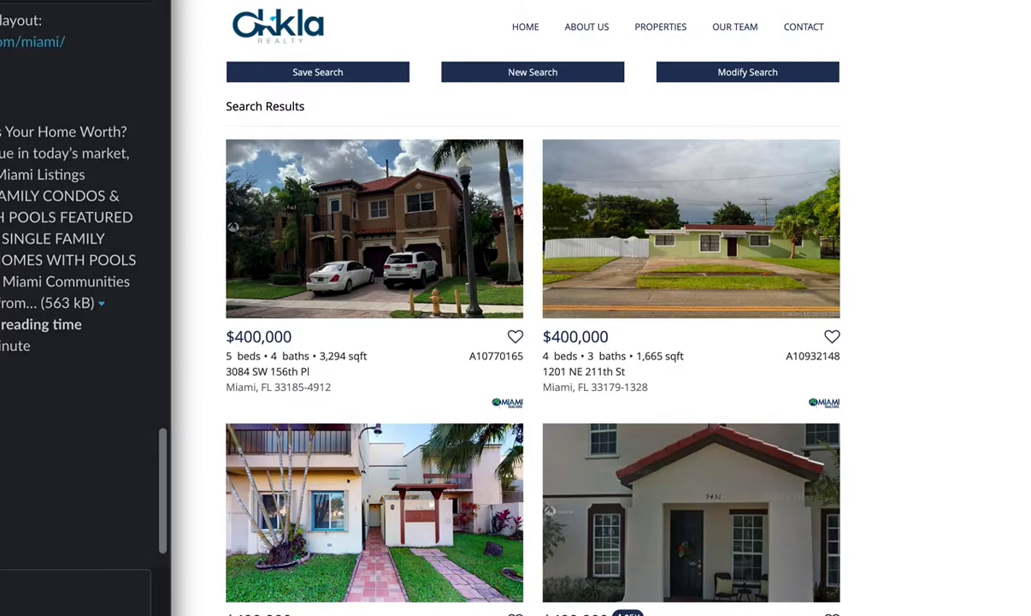
scroll(77, 308, "up", 15)
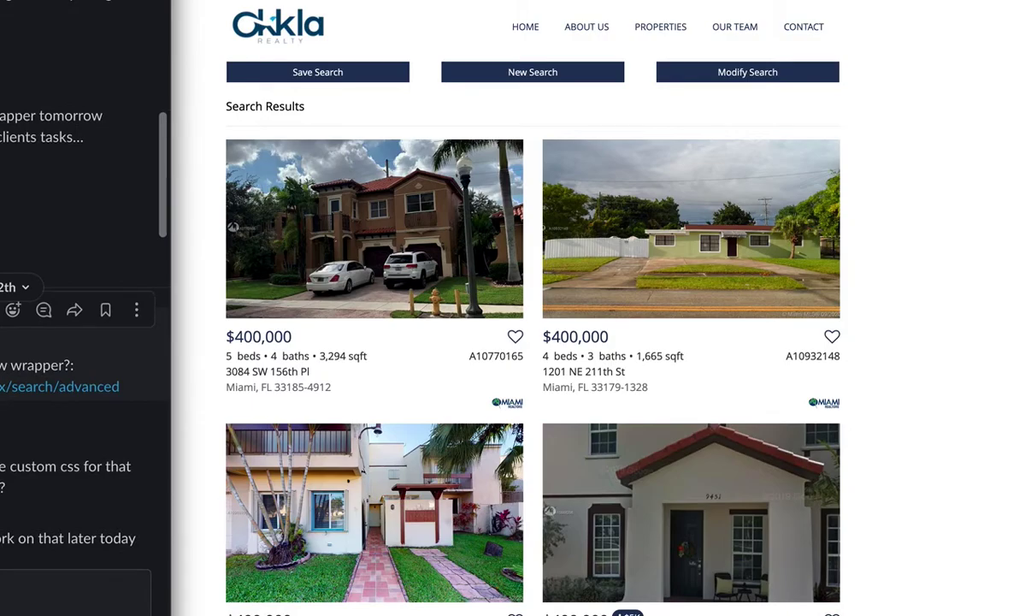
left_click(60, 387)
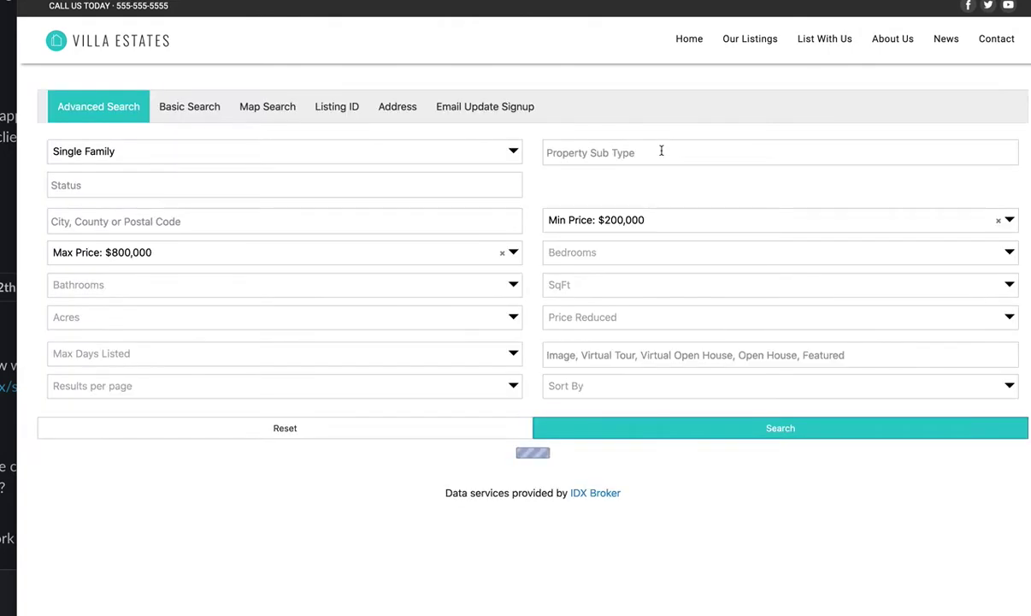
Switch the advanced search to Map Search, showing 50 of 916 listings at $200k–$800k.
left_click(278, 112)
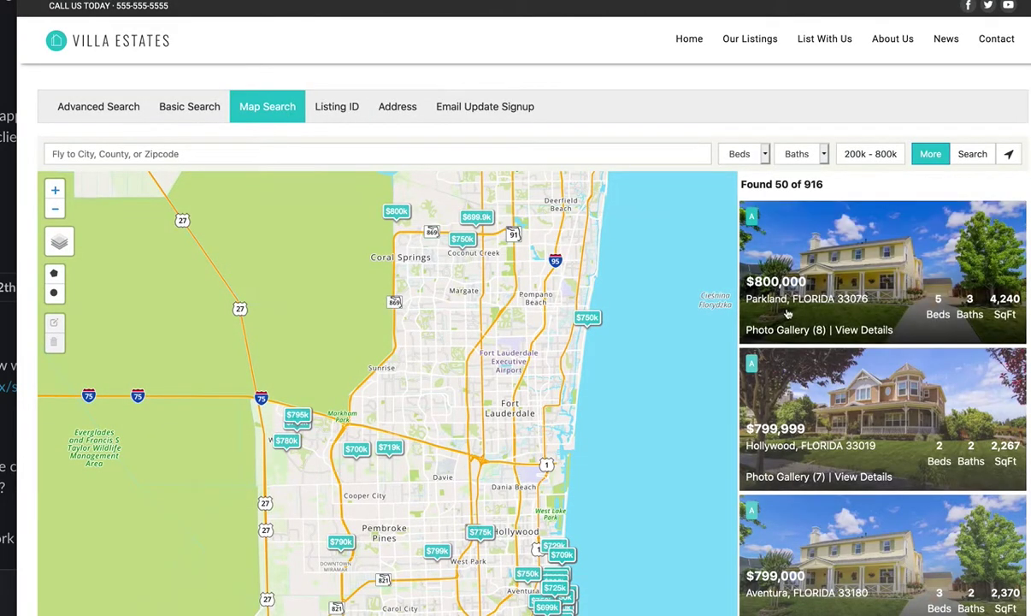
scroll(795, 340, "down", 2)
scroll(795, 340, "down", 8)
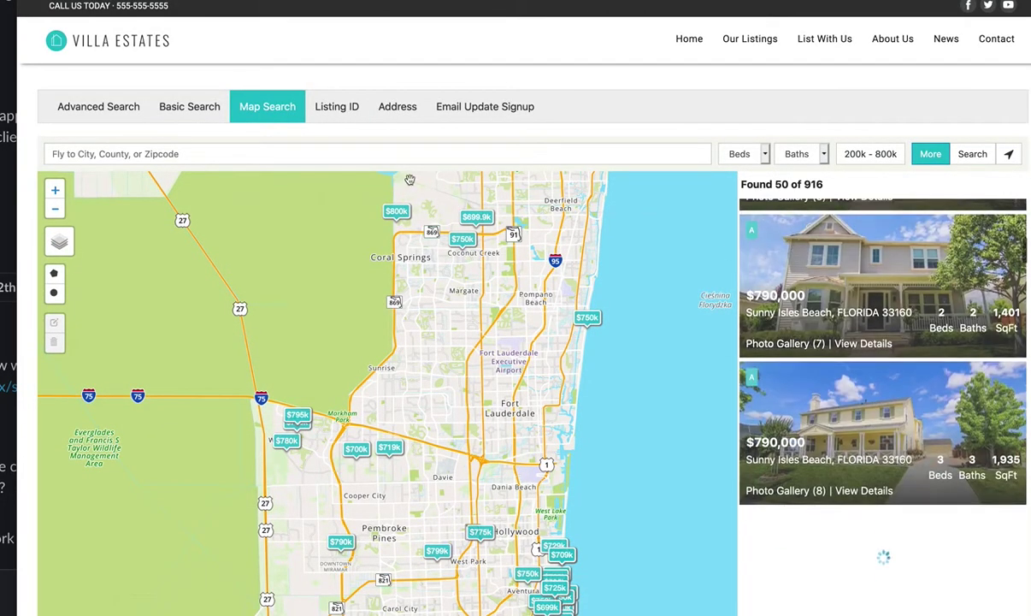
Run the Basic Search for single-family homes at $200,000–$800,000 and scroll the results.
left_click(190, 111)
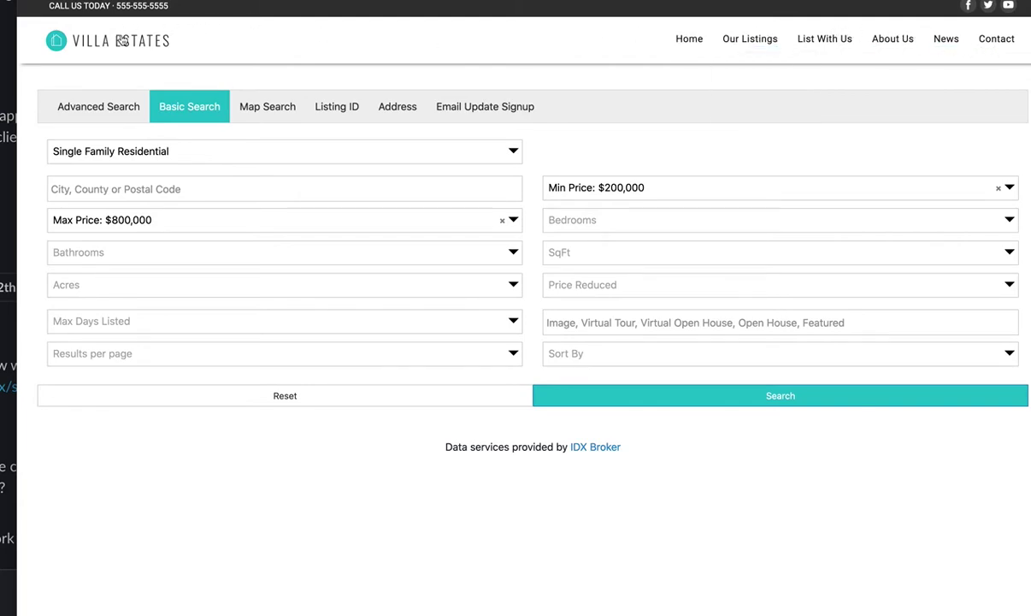
mouse_move(738, 49)
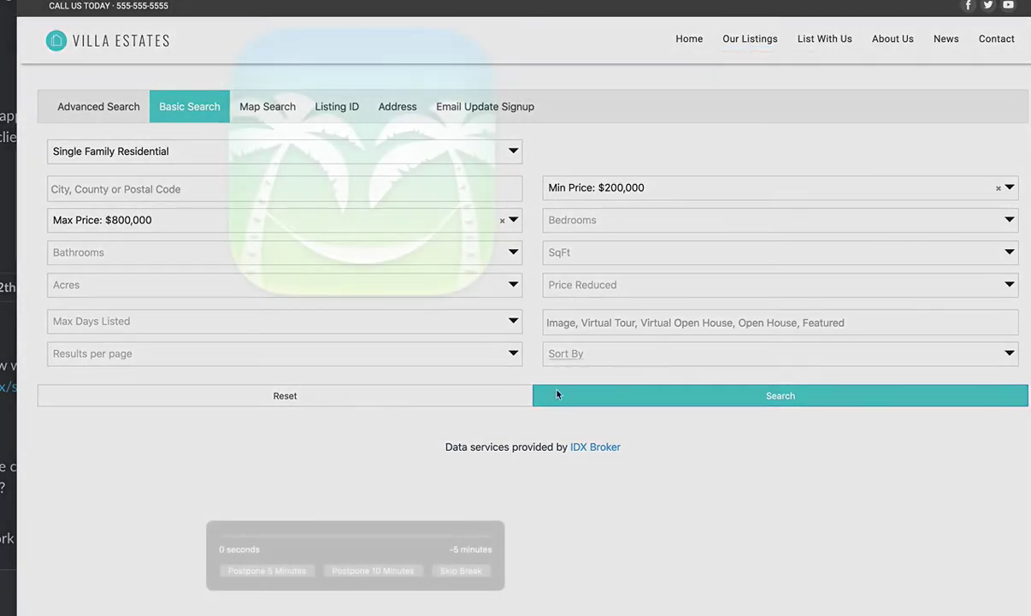
left_click(447, 569)
left_click(684, 400)
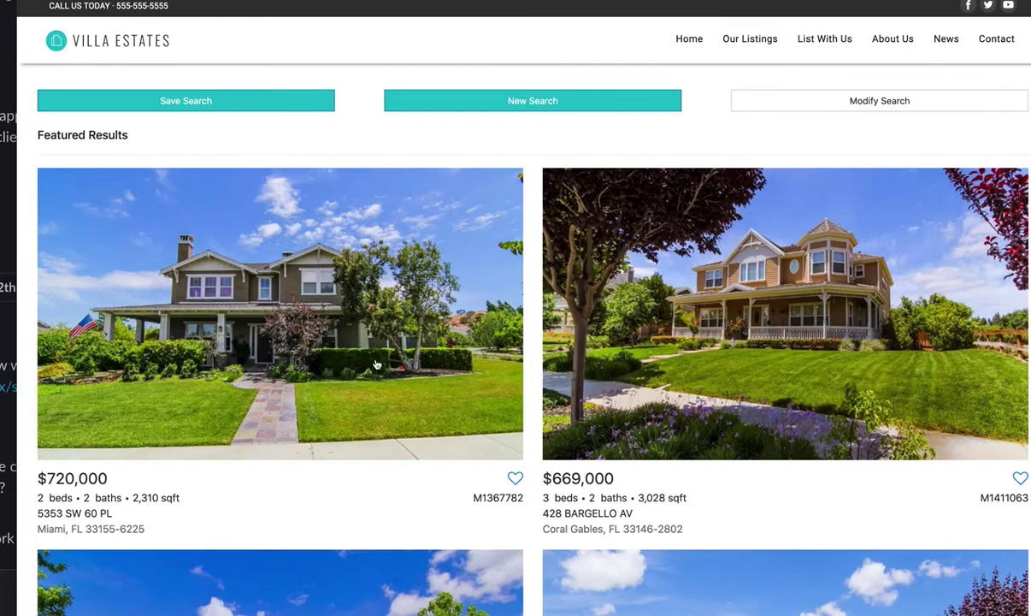
scroll(365, 364, "down", 6)
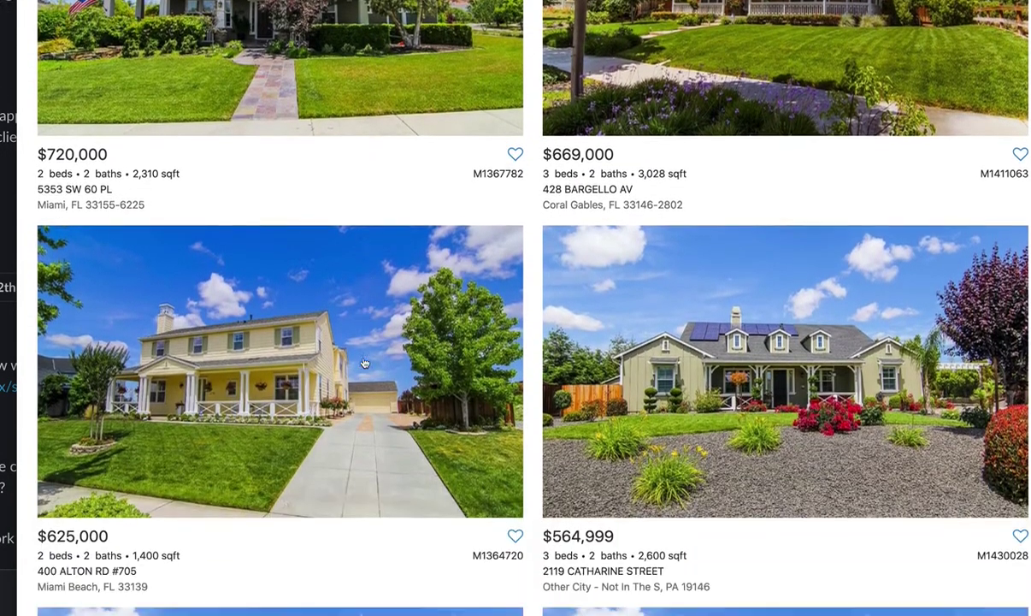
scroll(365, 364, "down", 4)
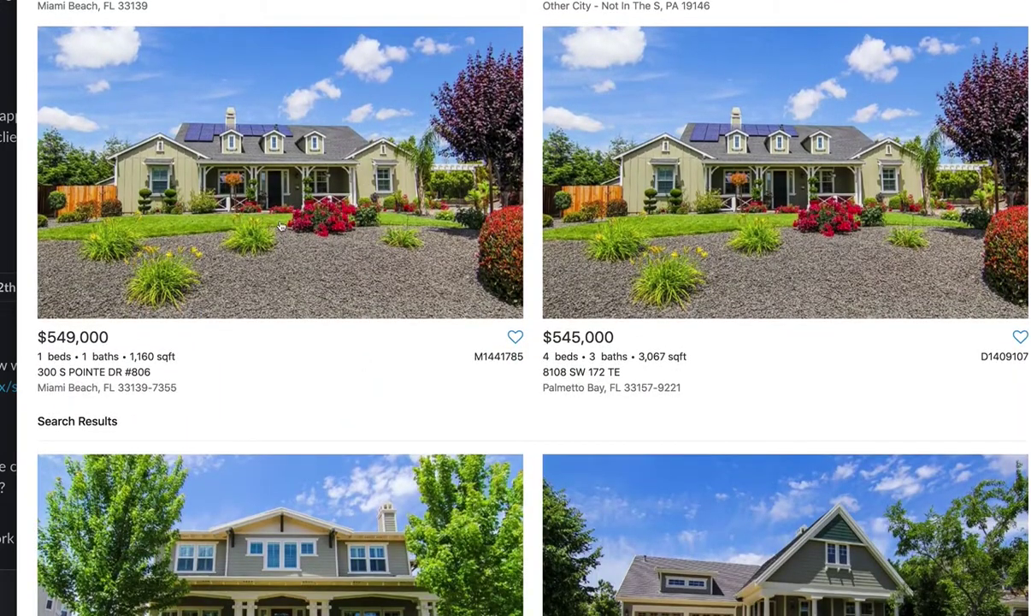
scroll(493, 395, "down", 3)
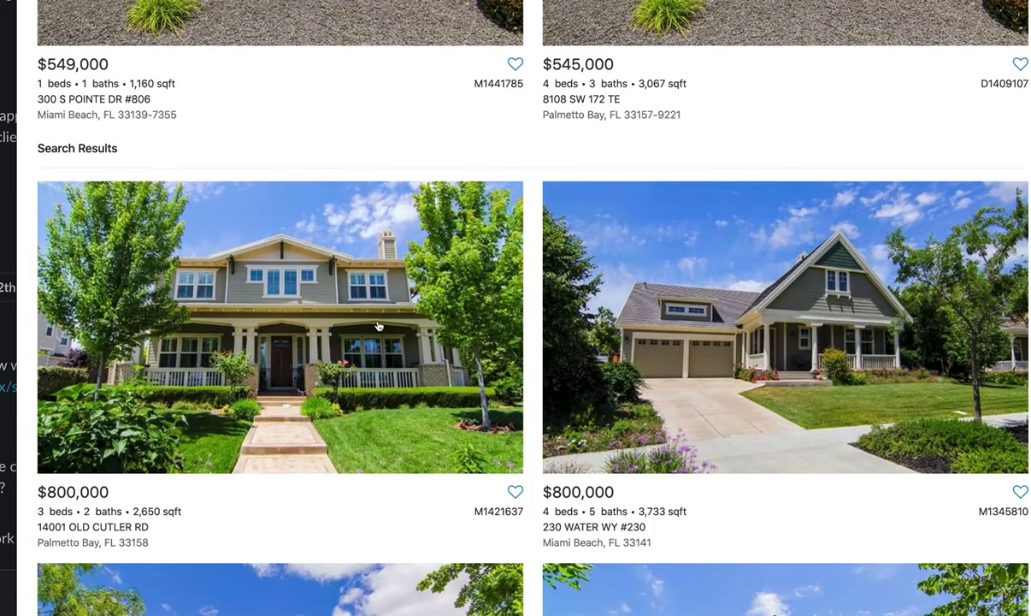
Open the $800,000 listing at 14001 Old Cutler Rd, Palmetto Bay, and review its details.
left_click(368, 316)
scroll(590, 385, "down", 4)
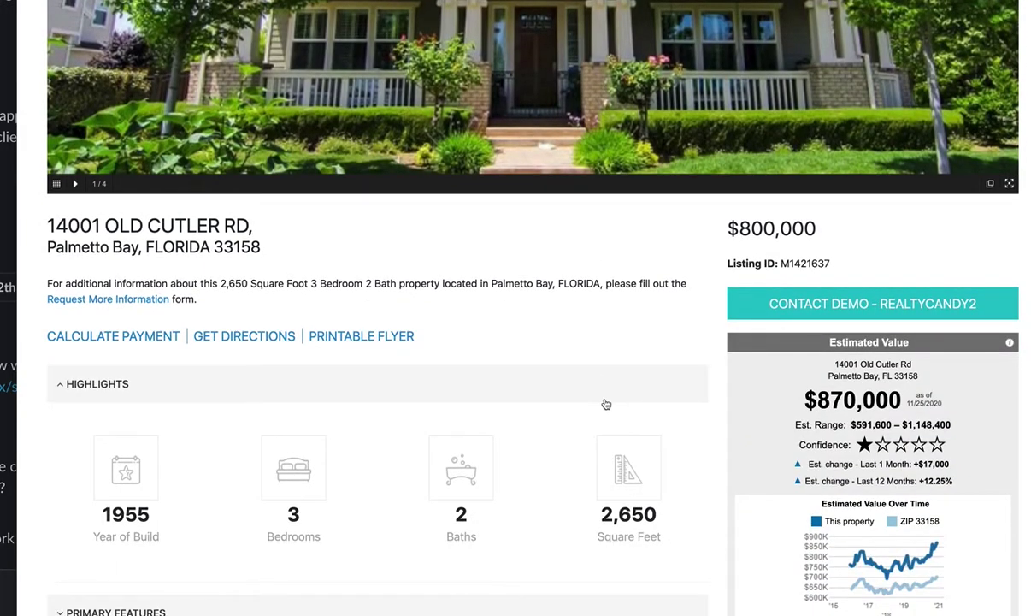
scroll(867, 502, "down", 2)
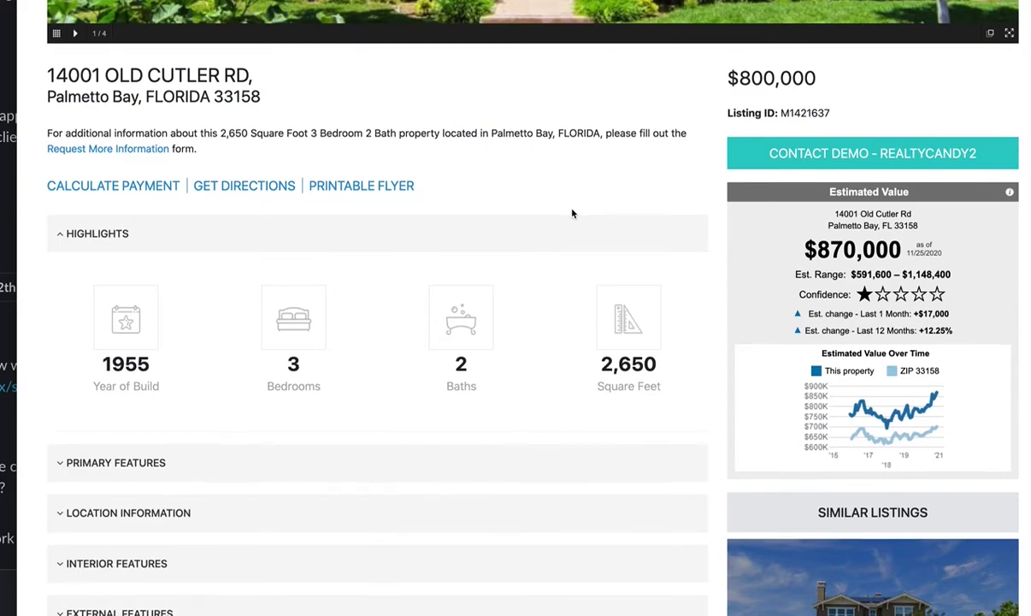
scroll(573, 214, "down", 8)
scroll(573, 213, "down", 2)
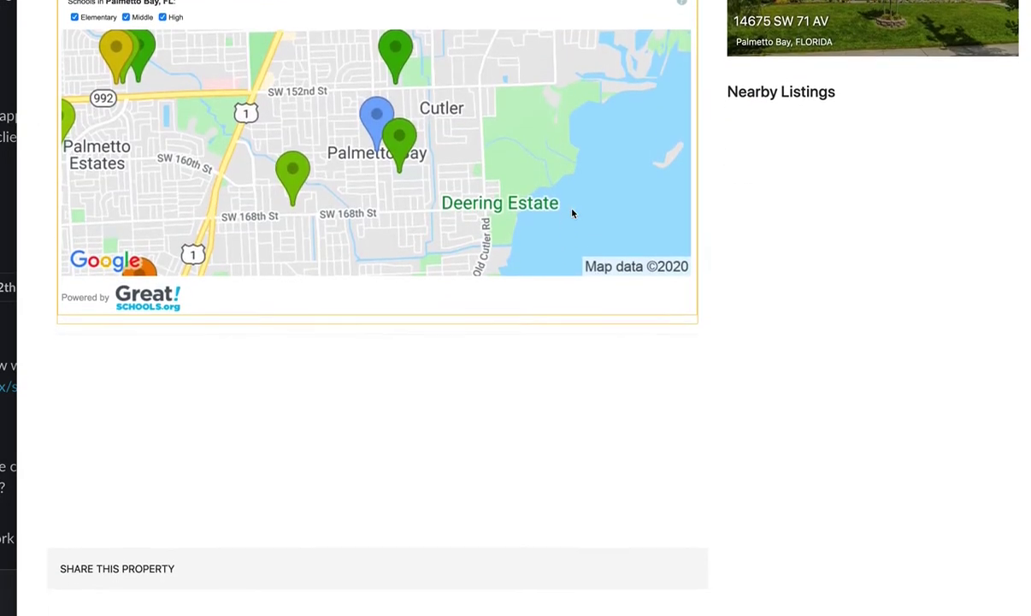
scroll(619, 251, "up", 10)
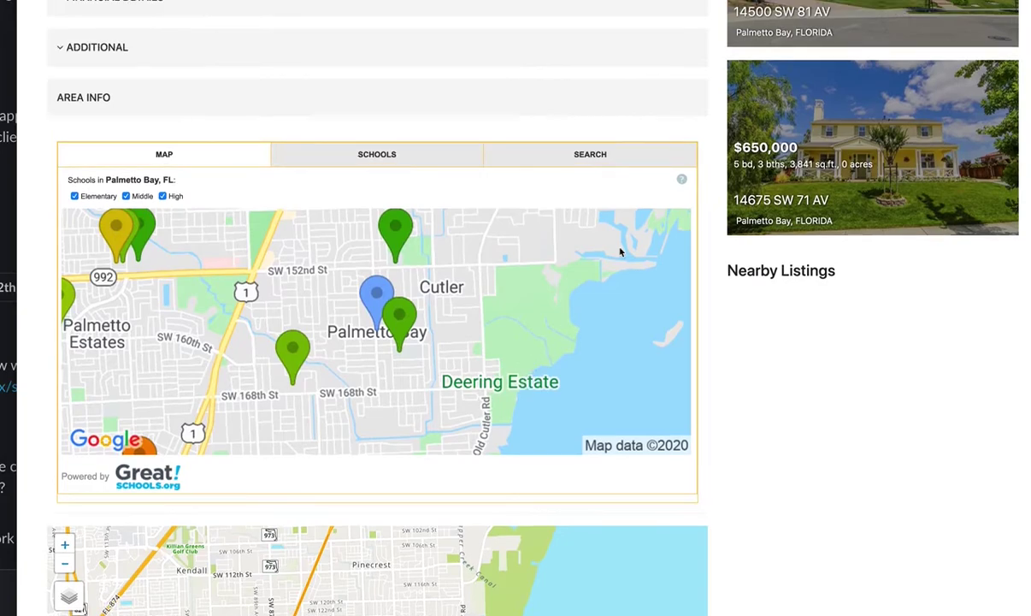
scroll(663, 181, "up", 8)
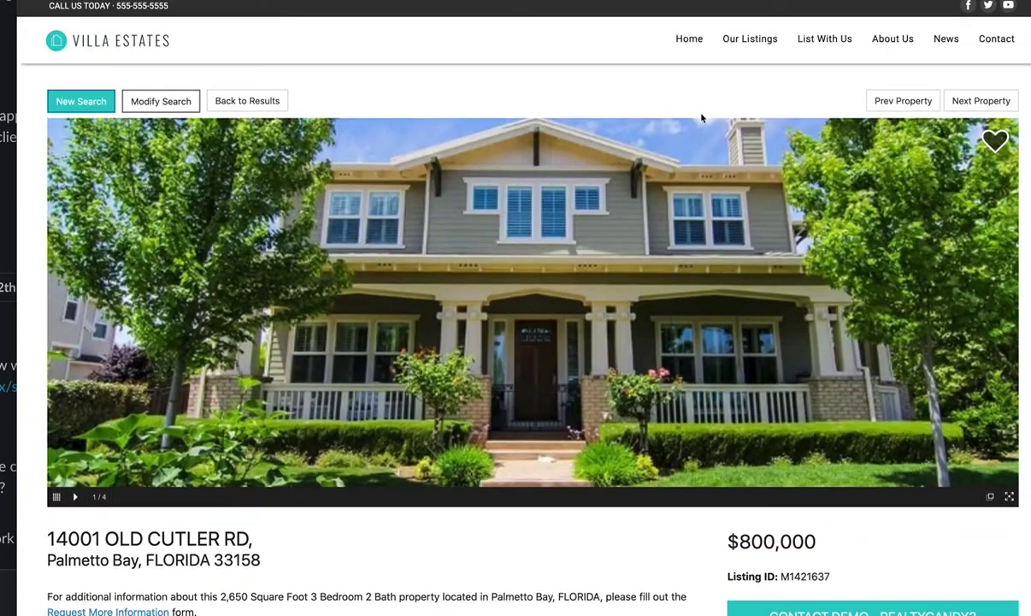
mouse_move(724, 65)
scroll(338, 347, "down", 5)
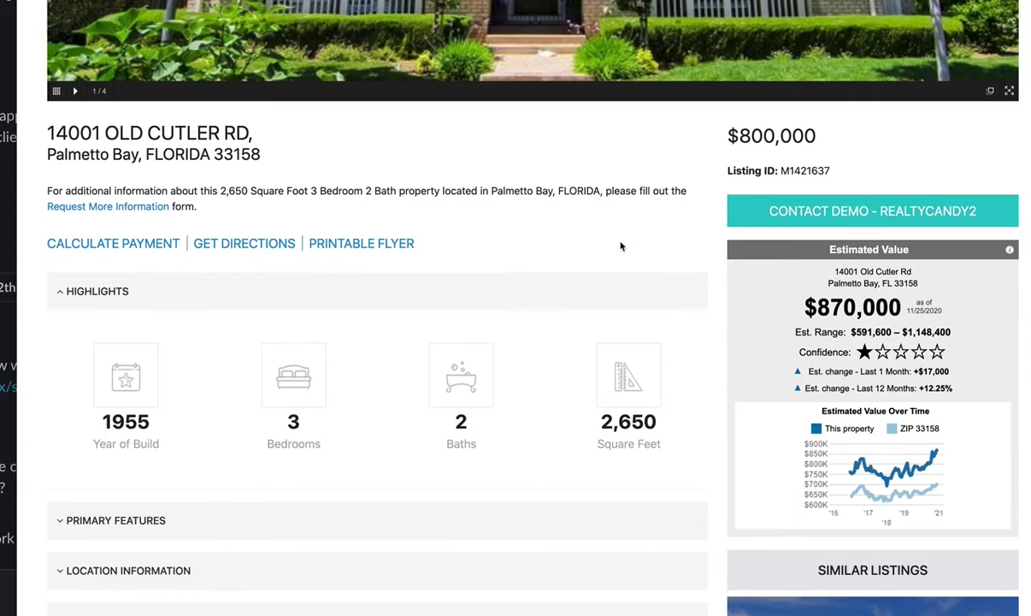
scroll(553, 216, "up", 5)
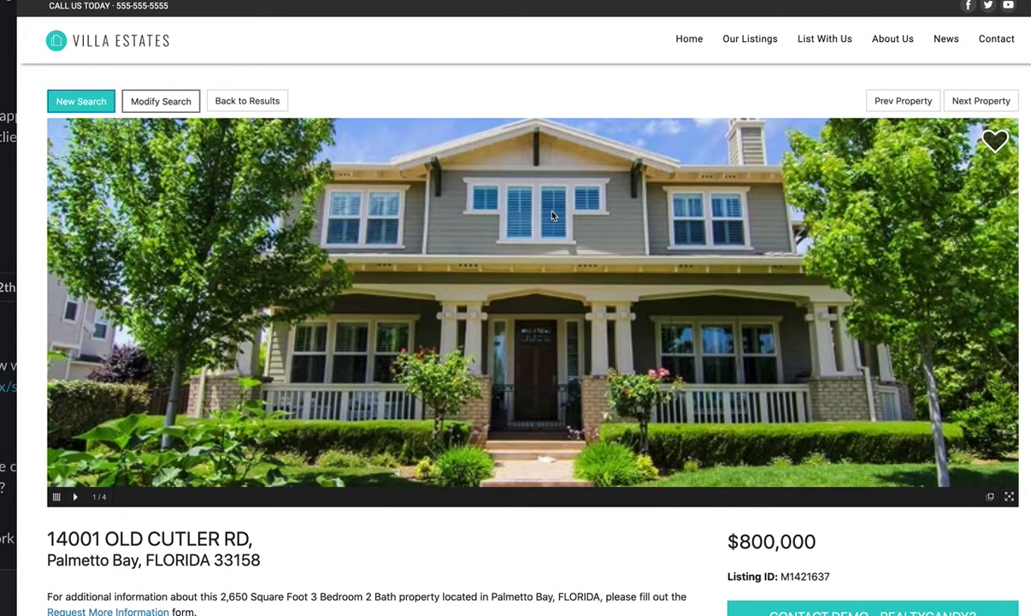
Go to Home and scroll the homepage, ending back at the Find Your Dream Property hero.
left_click(689, 40)
scroll(604, 262, "down", 5)
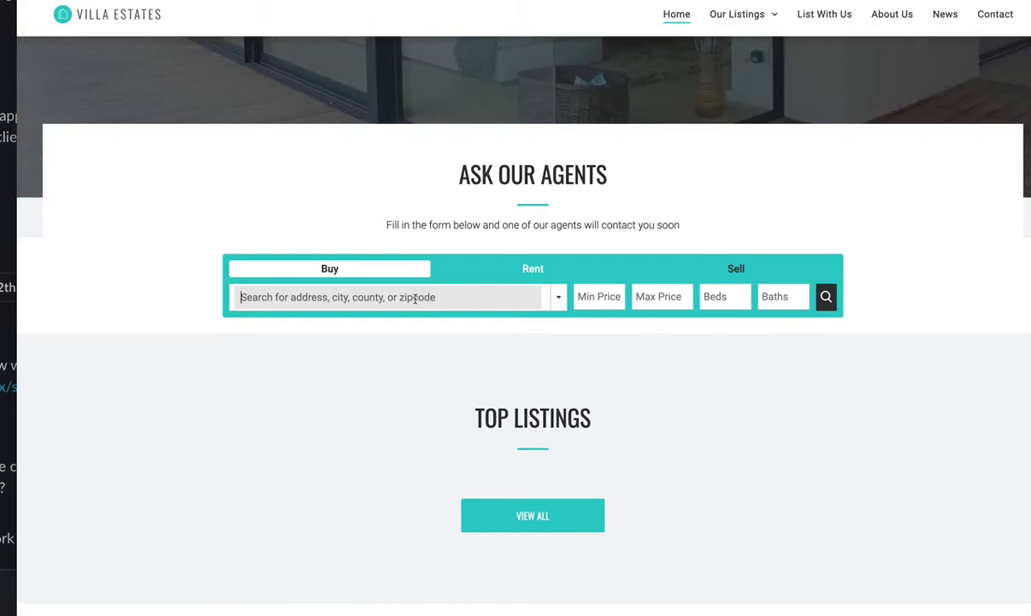
scroll(414, 297, "down", 9)
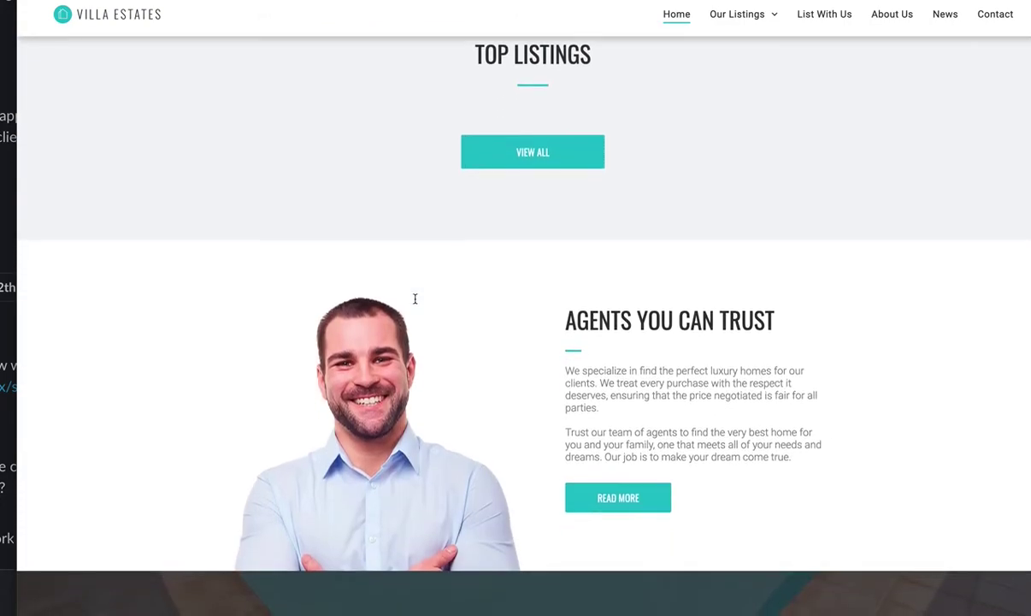
scroll(415, 298, "down", 5)
scroll(415, 297, "up", 15)
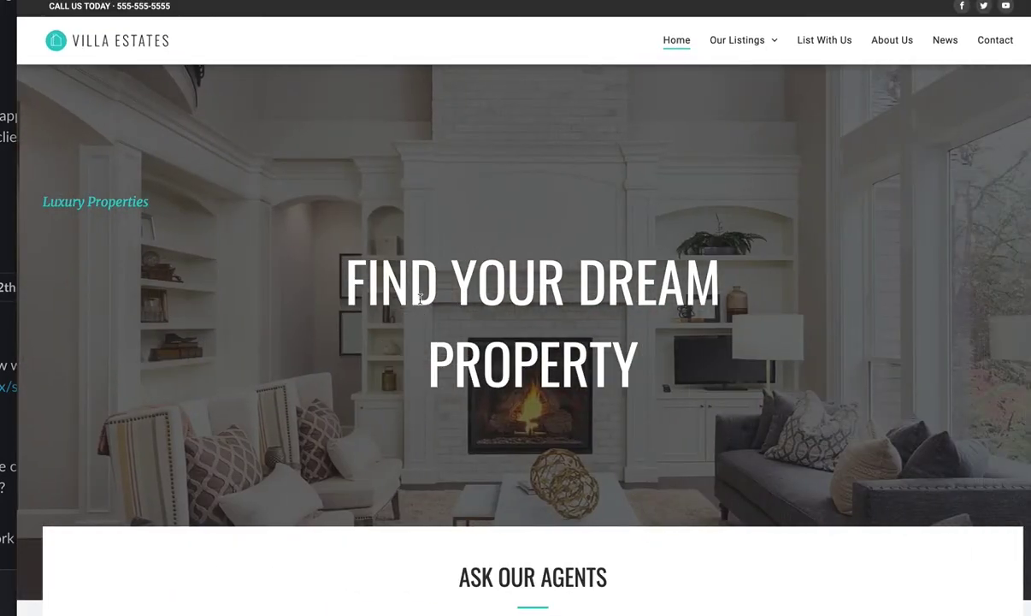